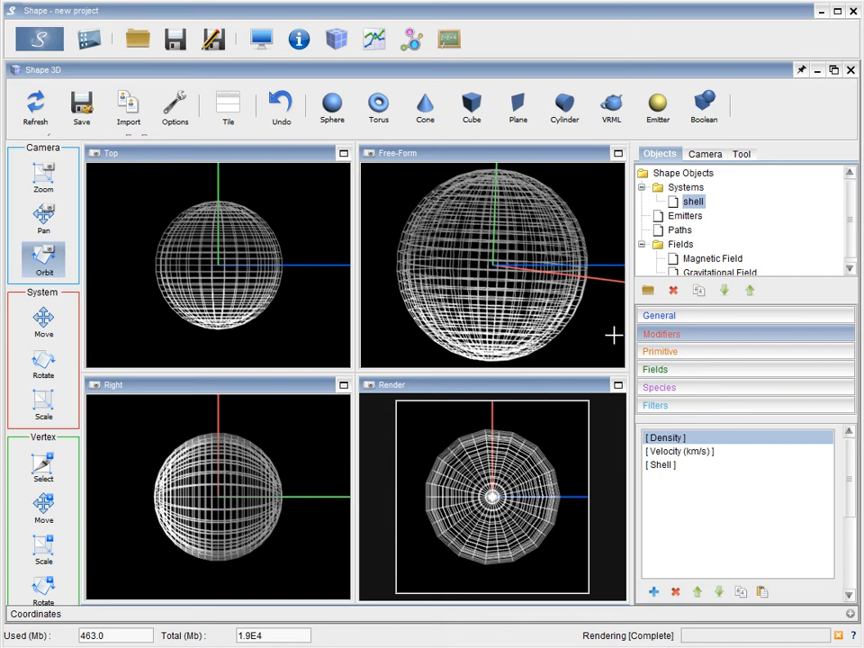
Inspect the shell's Velocity (km/s) modifier and its rendered image and position-velocity diagram.
click(677, 451)
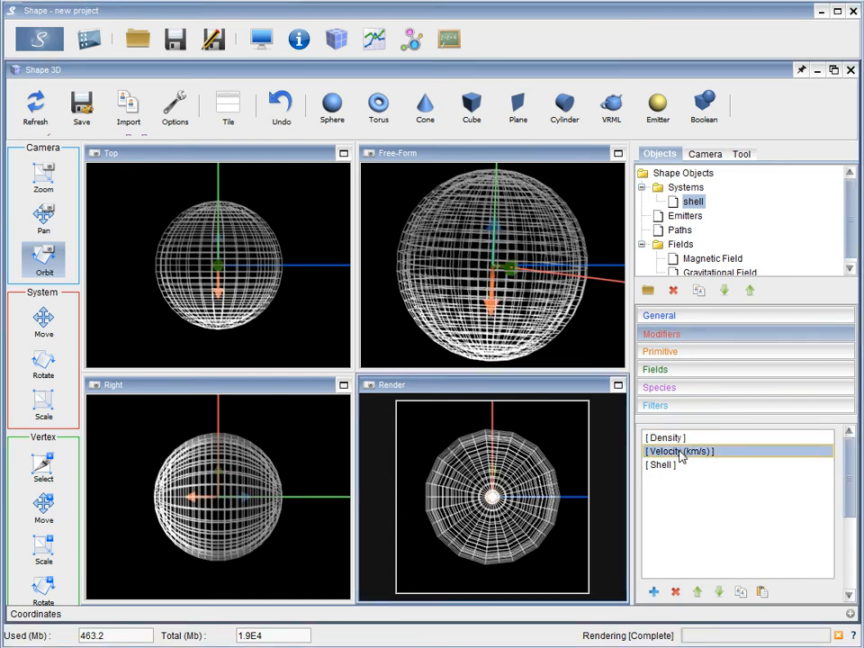
click(262, 37)
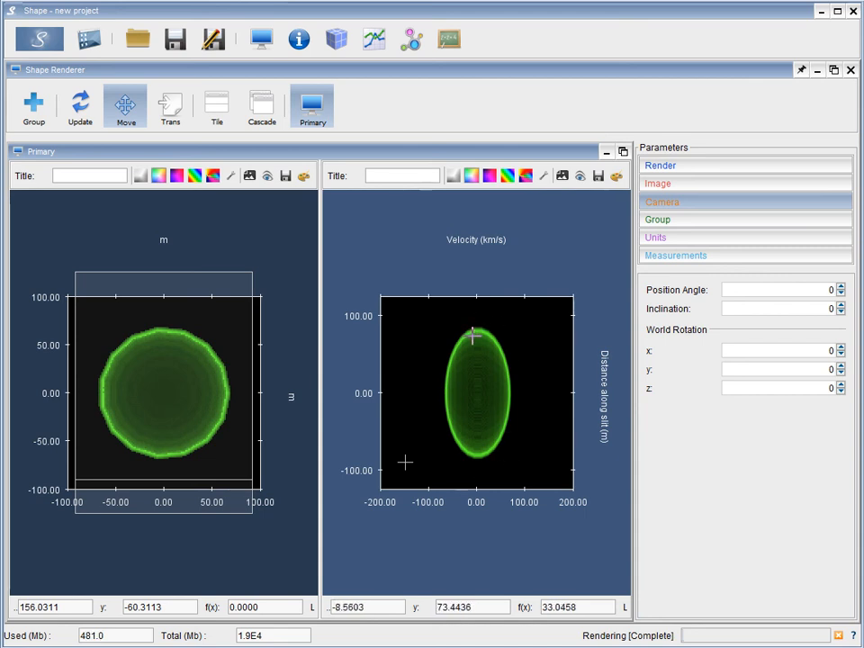
click(335, 39)
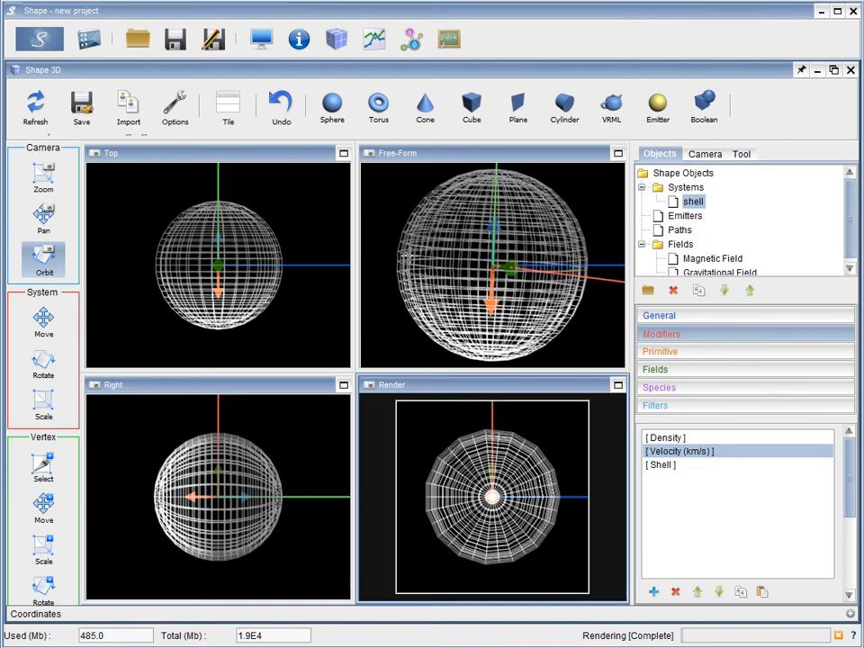
Add a sphere at the centre of the shell in the Top view and set its radius to 7.
click(333, 106)
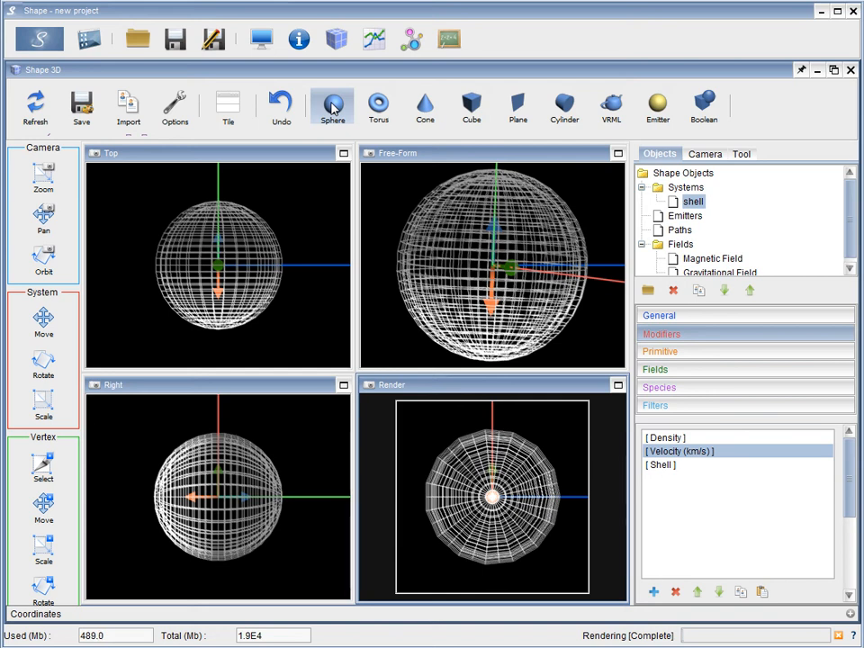
click(333, 108)
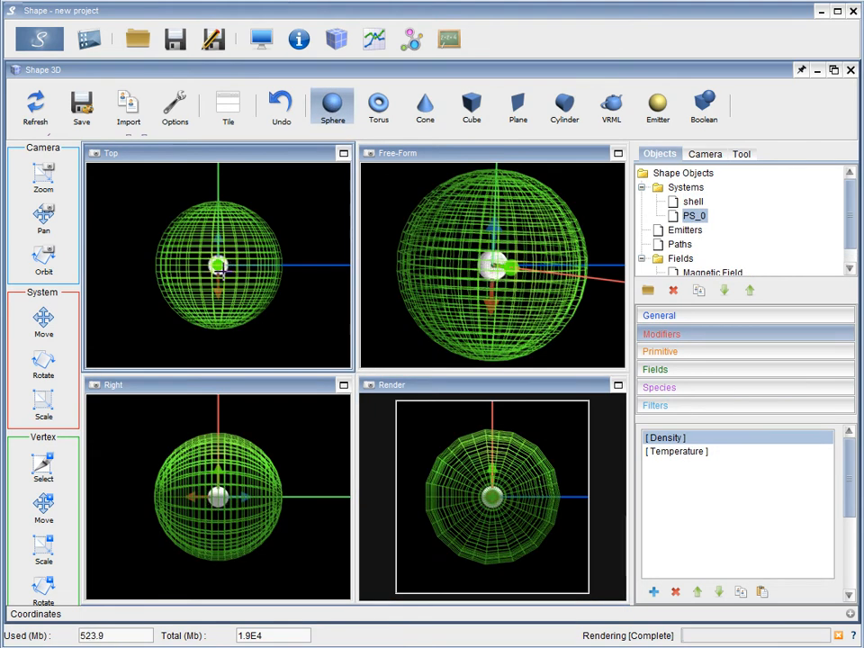
click(717, 353)
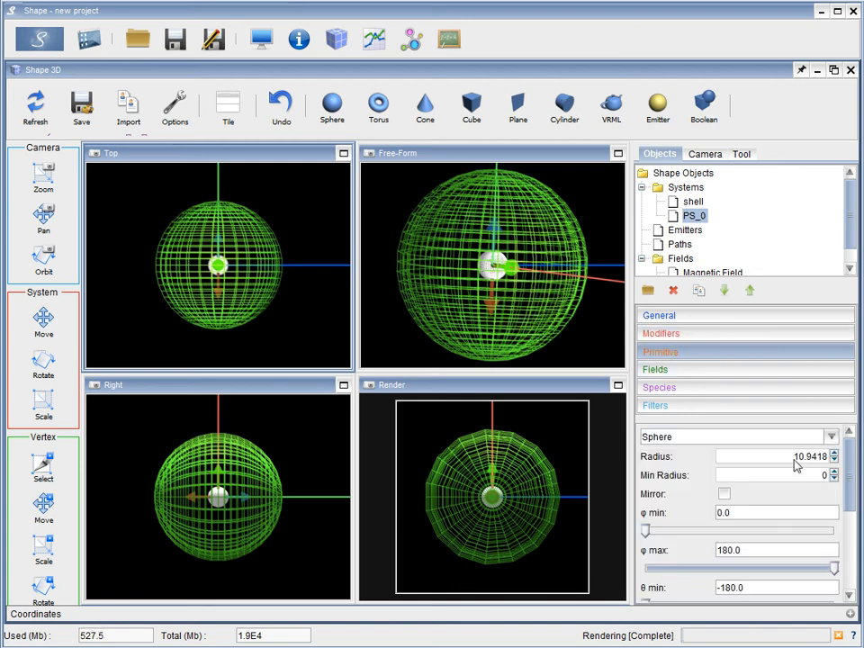
double_click(794, 456)
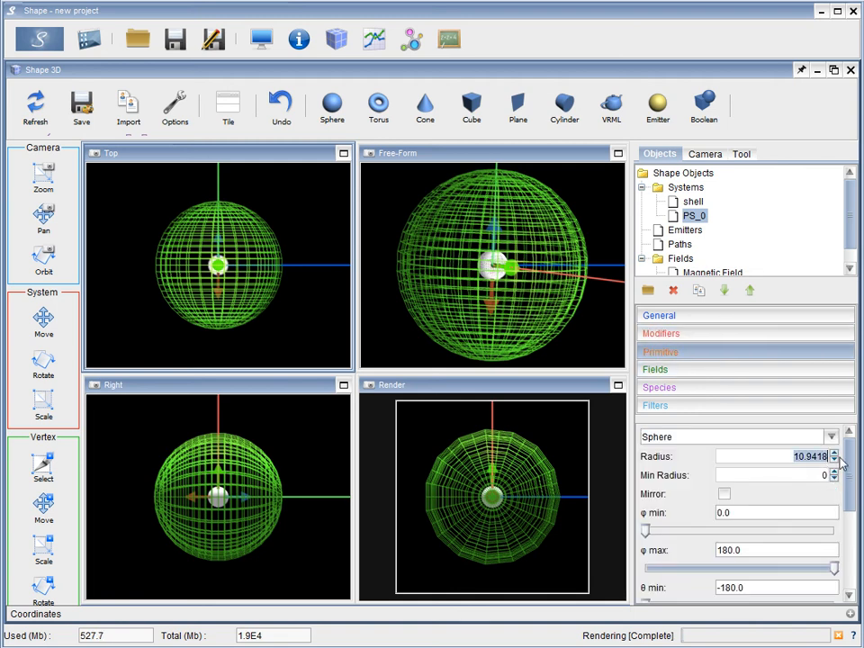
text(7)
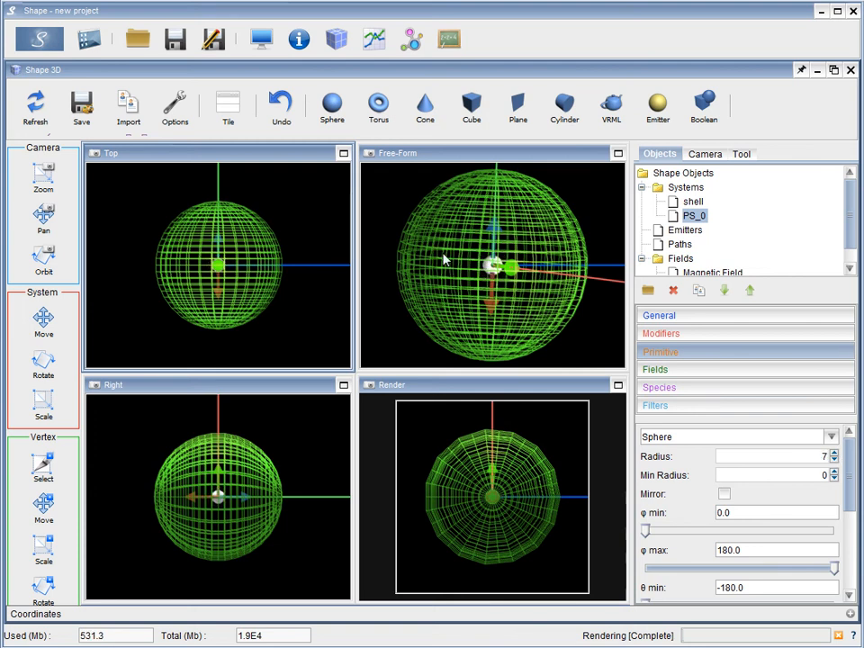
Rename the new small sphere as knot.
click(710, 317)
drag(752, 438, 668, 438)
text(kn)
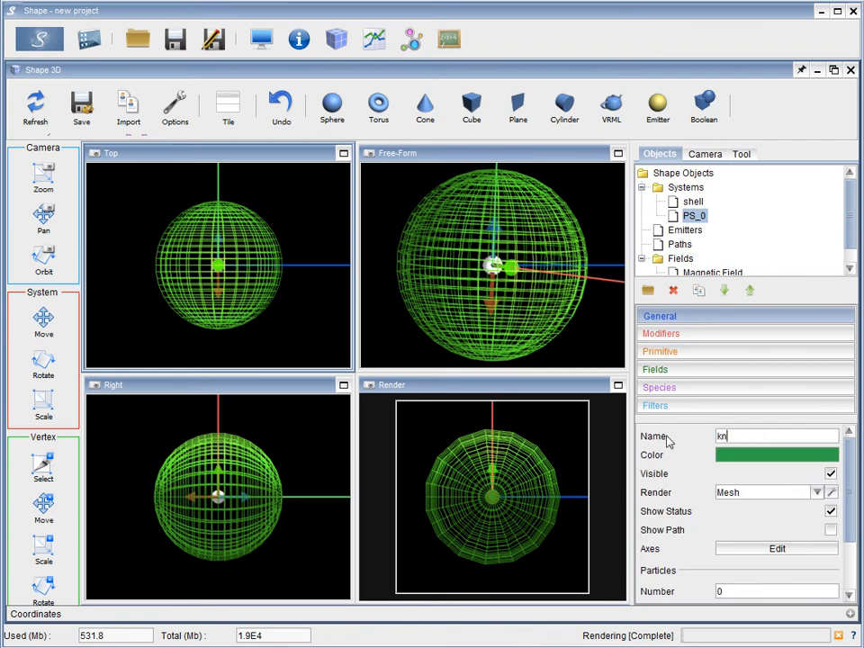
text(ot)
key(Return)
Copy the shell's Velocity (km/s) modifier and paste it into the knot's modifiers with the Copy option.
click(709, 339)
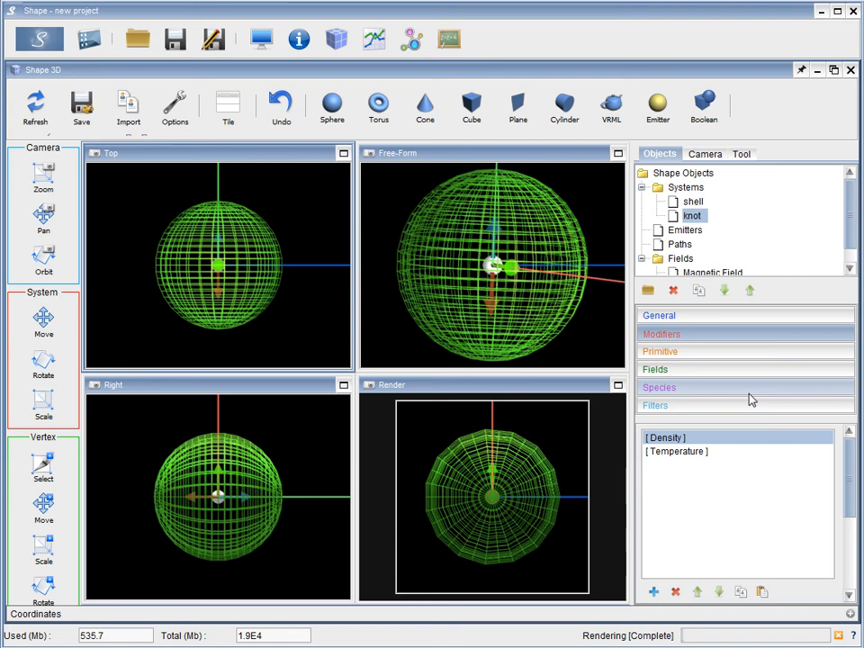
click(693, 202)
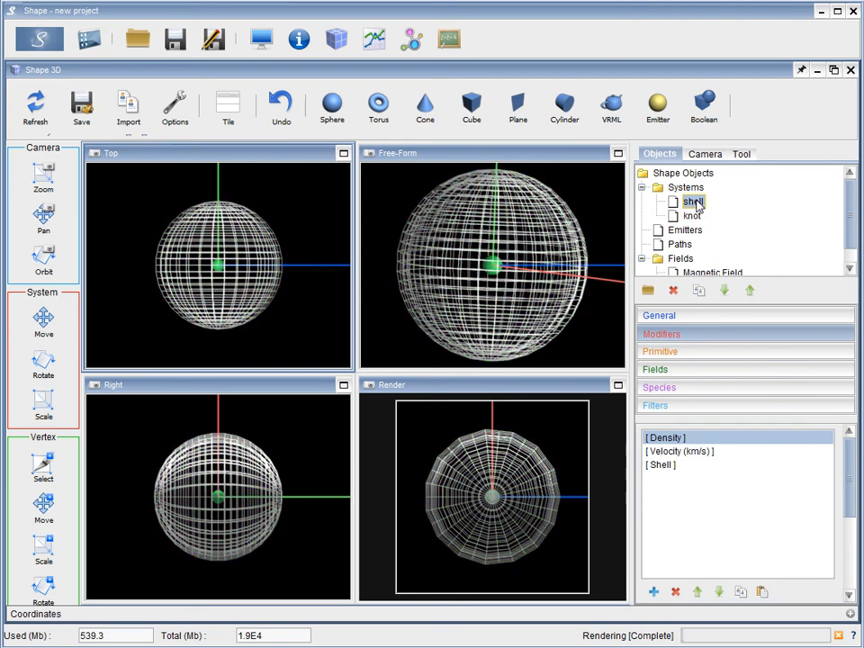
click(691, 454)
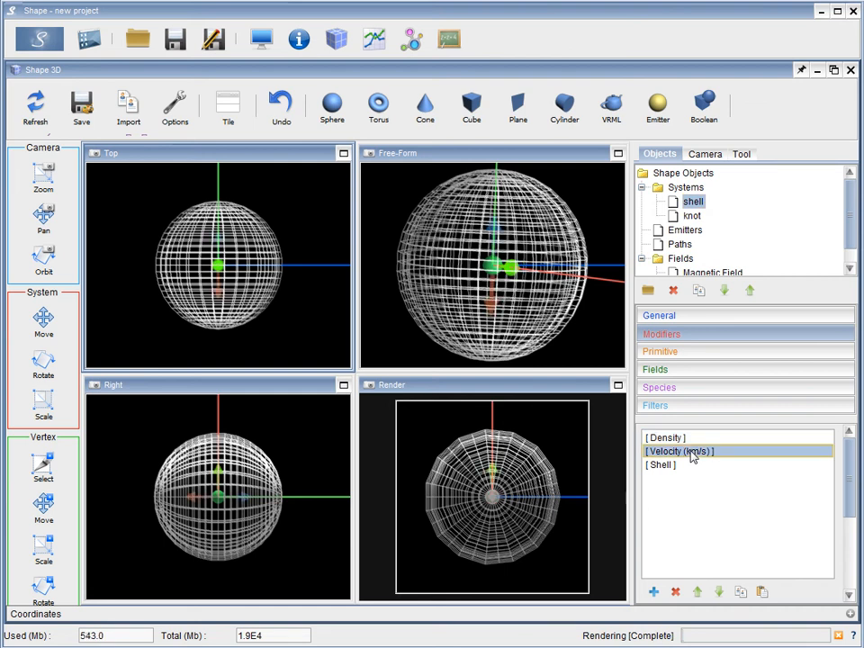
click(744, 594)
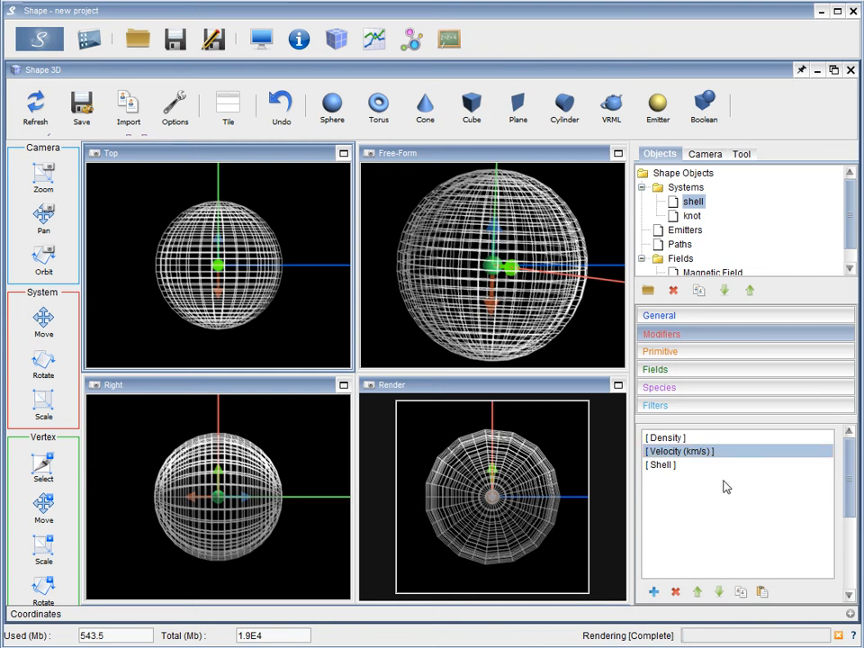
click(690, 217)
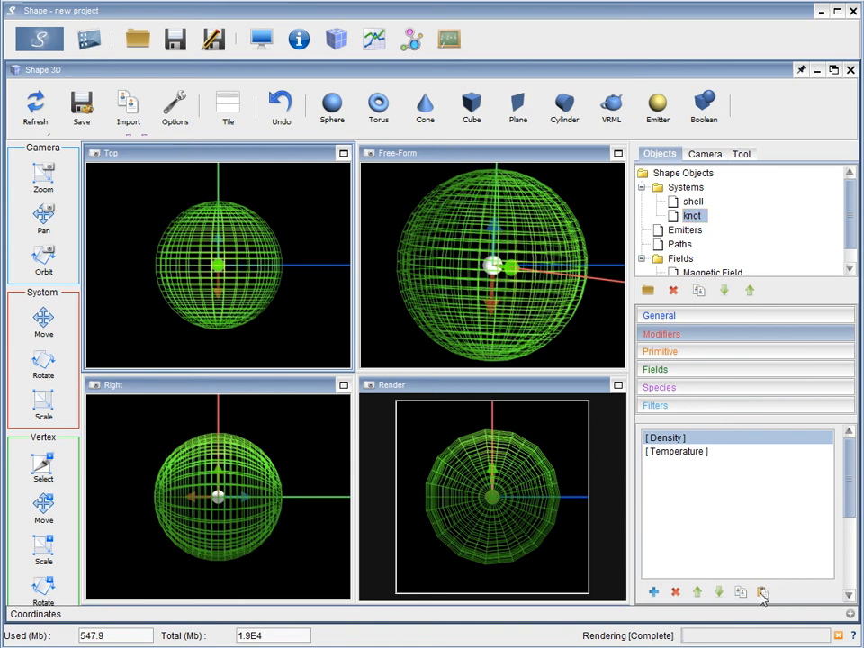
click(761, 593)
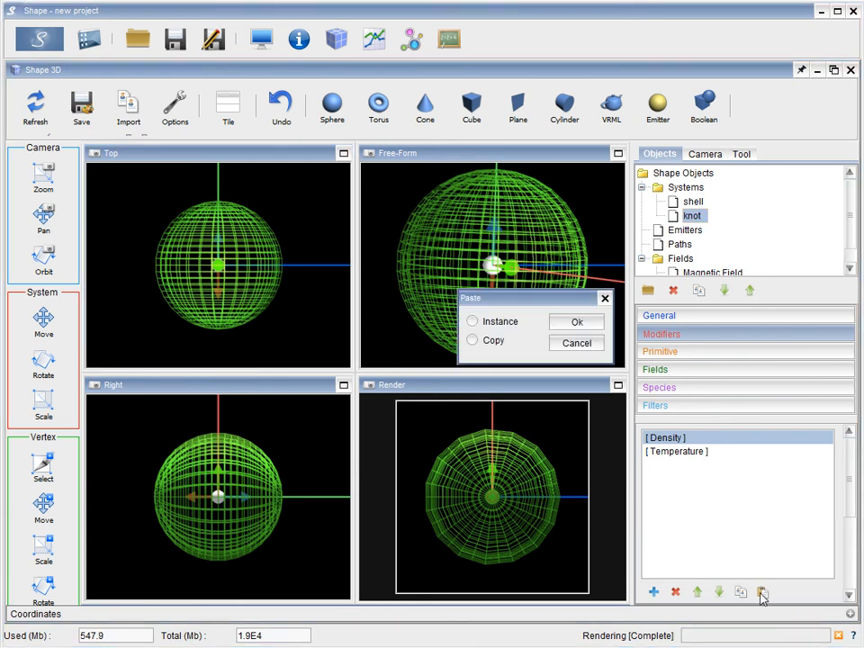
click(473, 341)
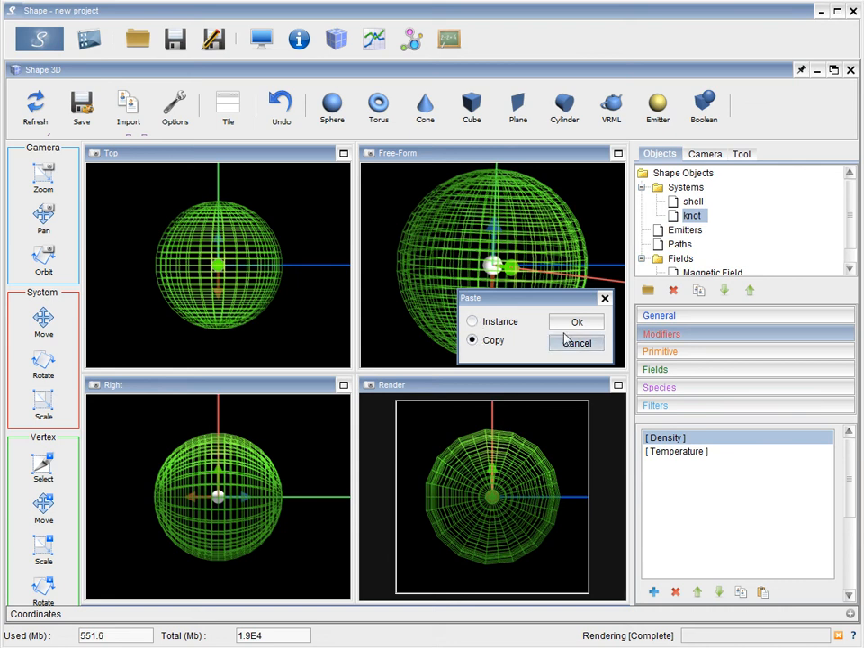
click(573, 327)
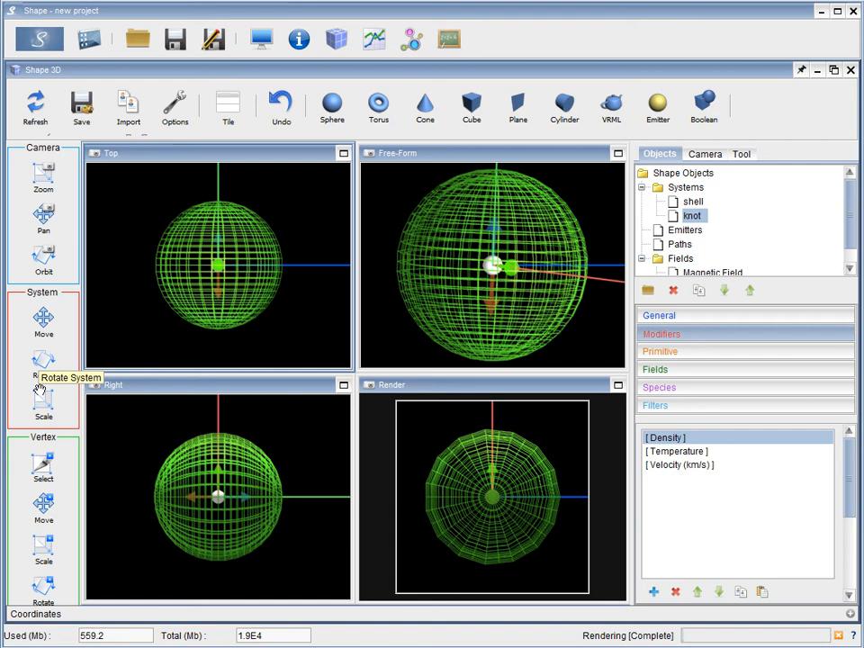
Move the knot system from the centre to the lower-left edge of the shell in the Top view and render the model.
click(42, 324)
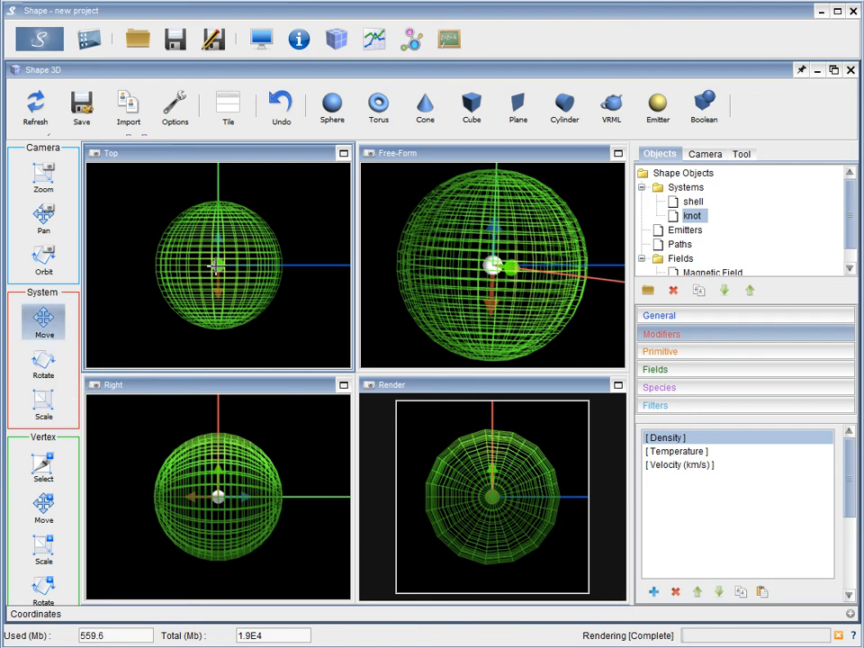
drag(216, 266, 169, 307)
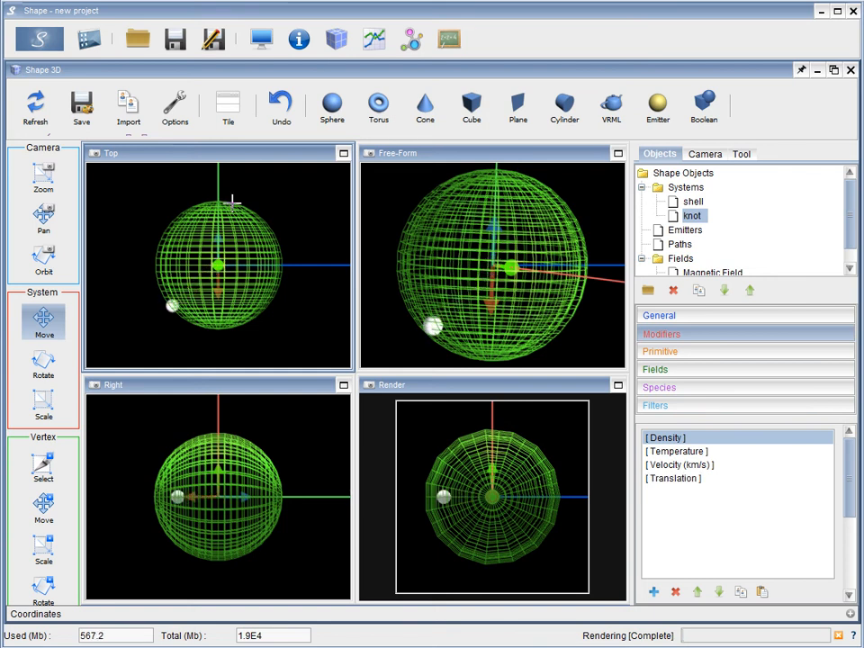
click(261, 41)
click(33, 42)
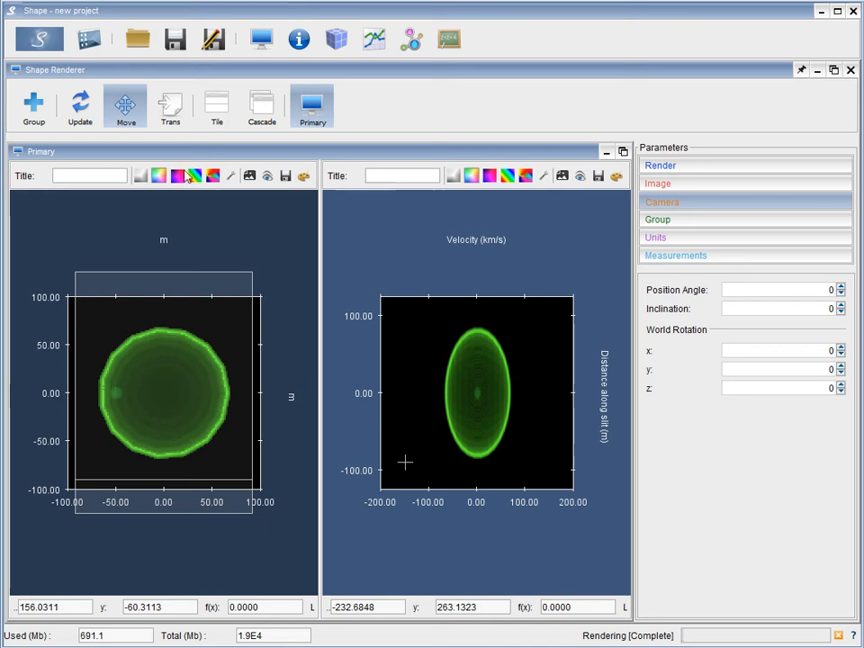
Change the knot's color from the swatches to pinkish red and render the model again.
click(337, 39)
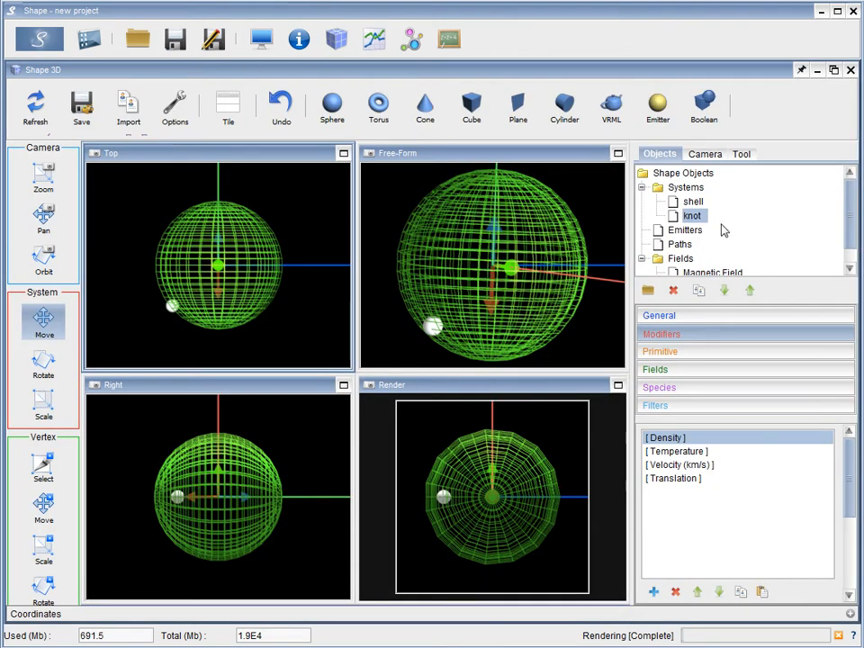
click(747, 317)
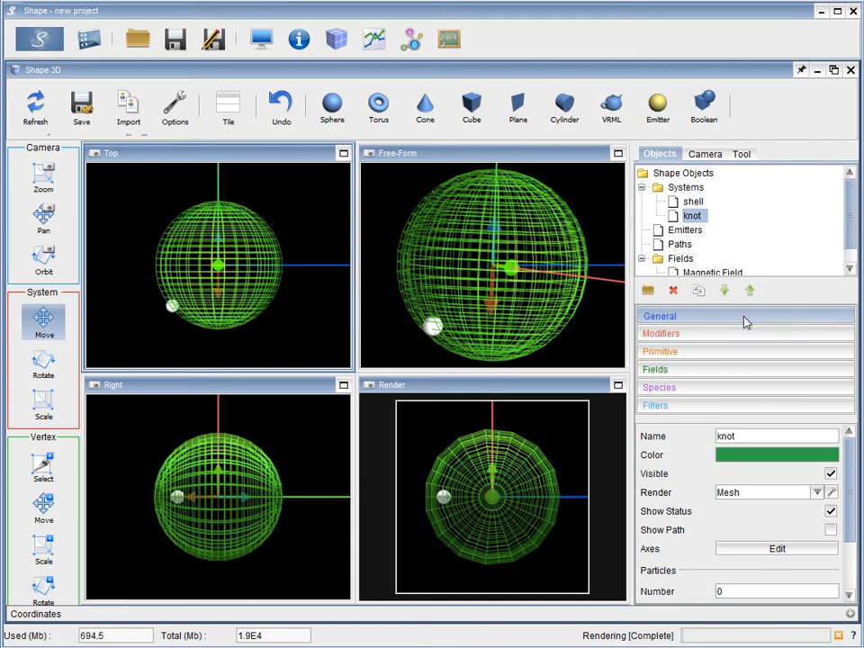
click(772, 463)
click(705, 524)
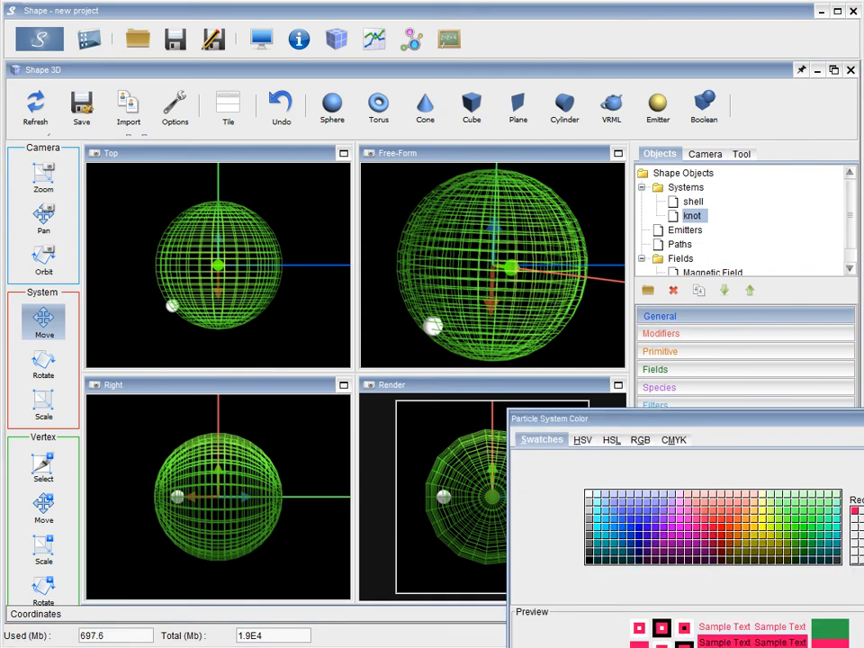
drag(700, 420, 538, 289)
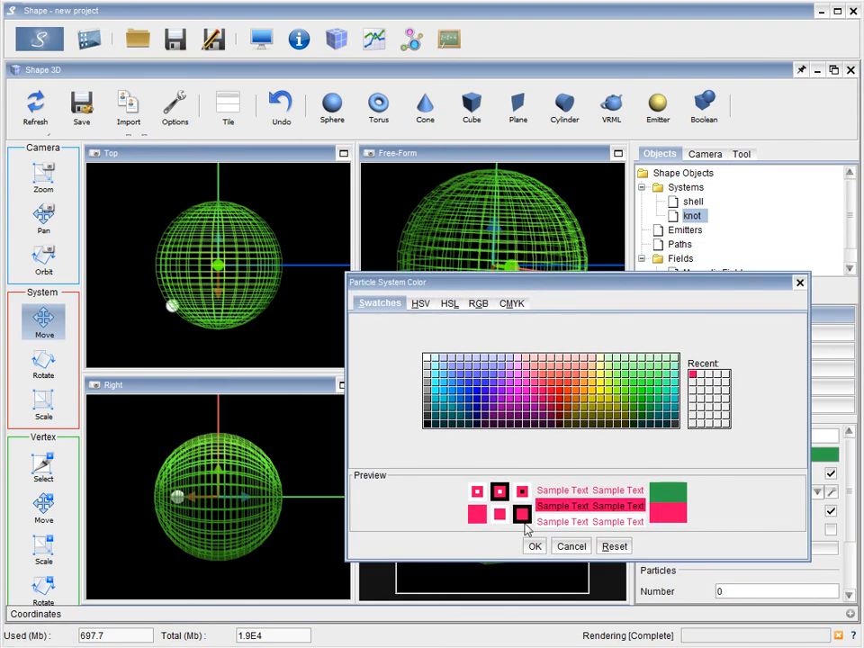
click(533, 548)
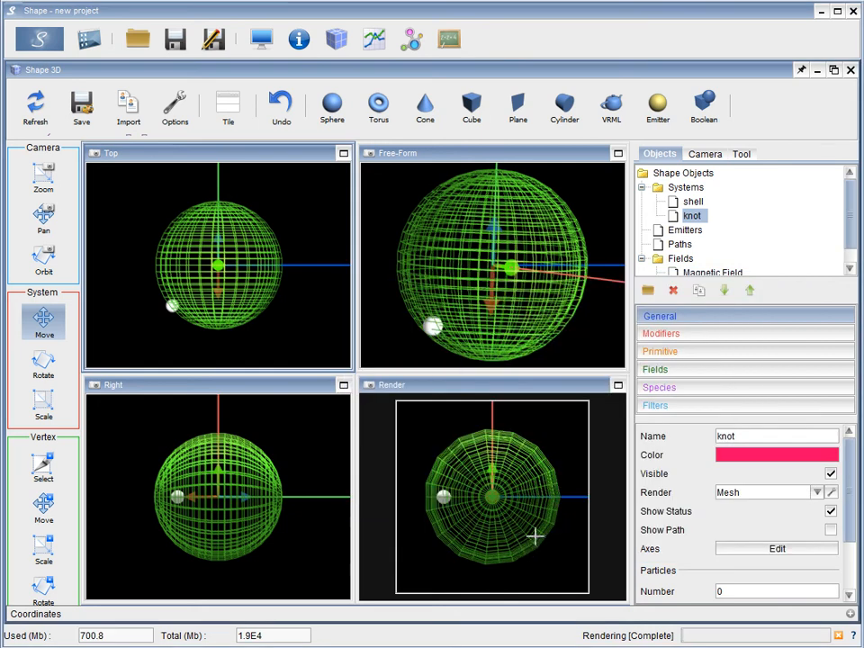
click(261, 40)
click(38, 36)
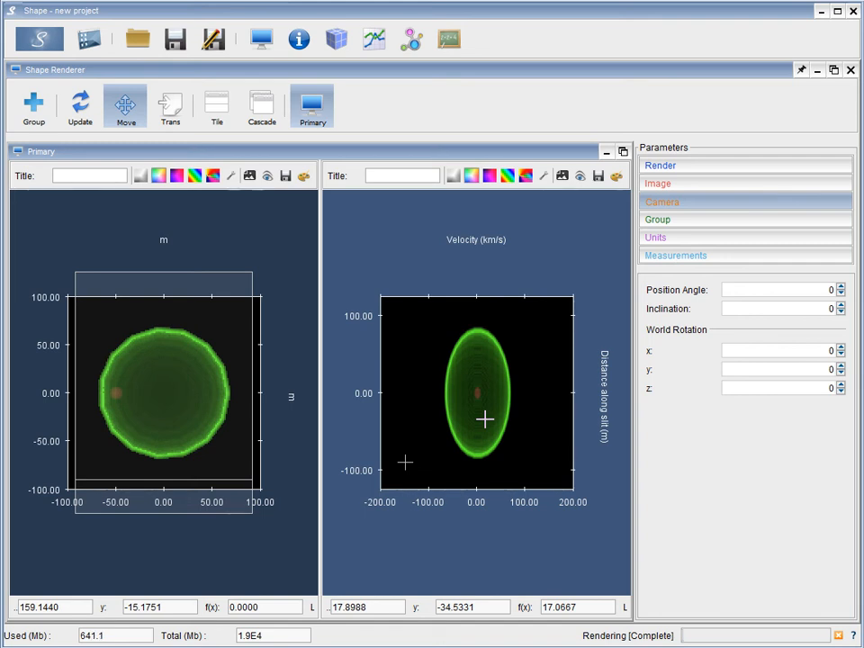
Delete the Translation modifier from the knot.
click(339, 42)
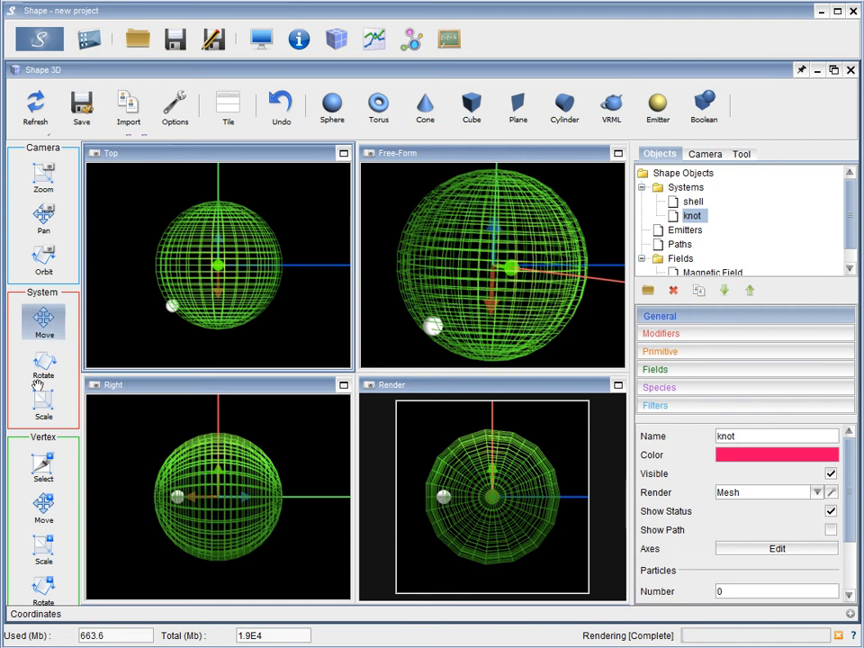
click(684, 335)
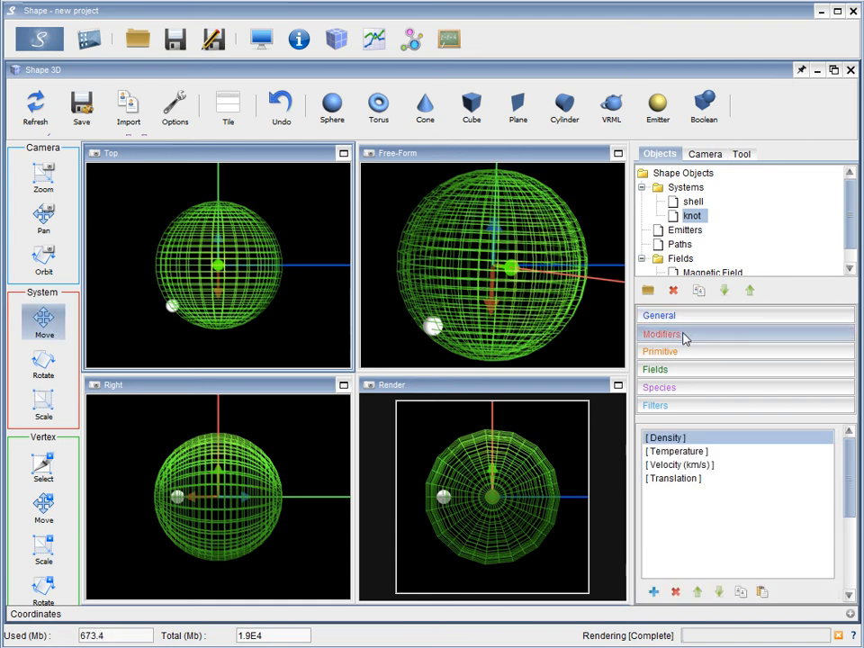
click(662, 478)
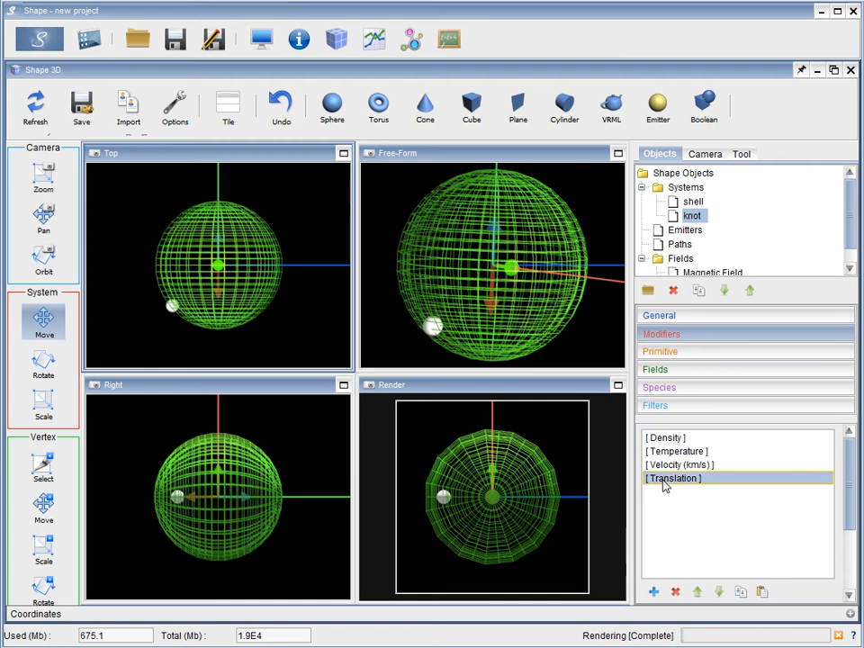
drag(849, 505, 851, 531)
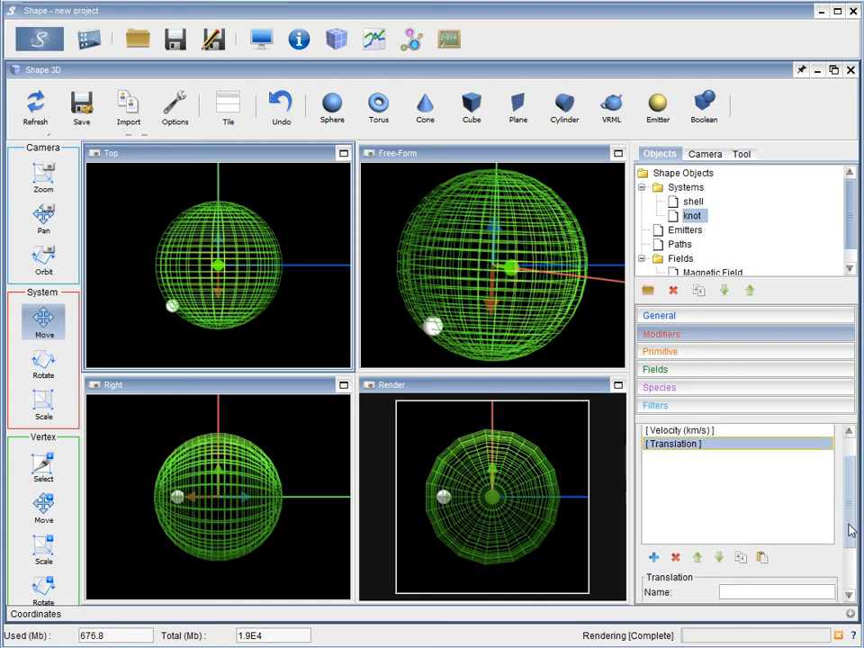
click(677, 558)
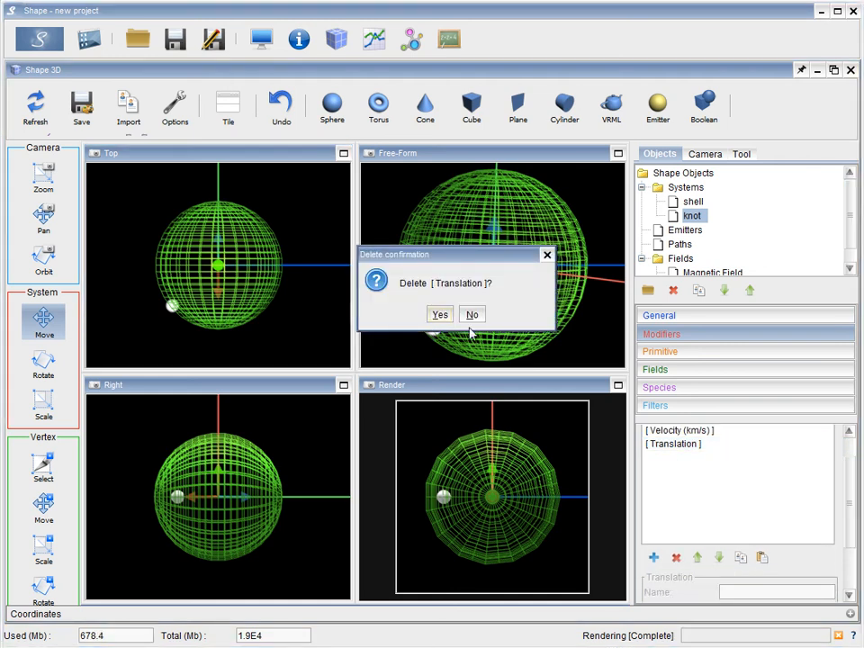
click(440, 314)
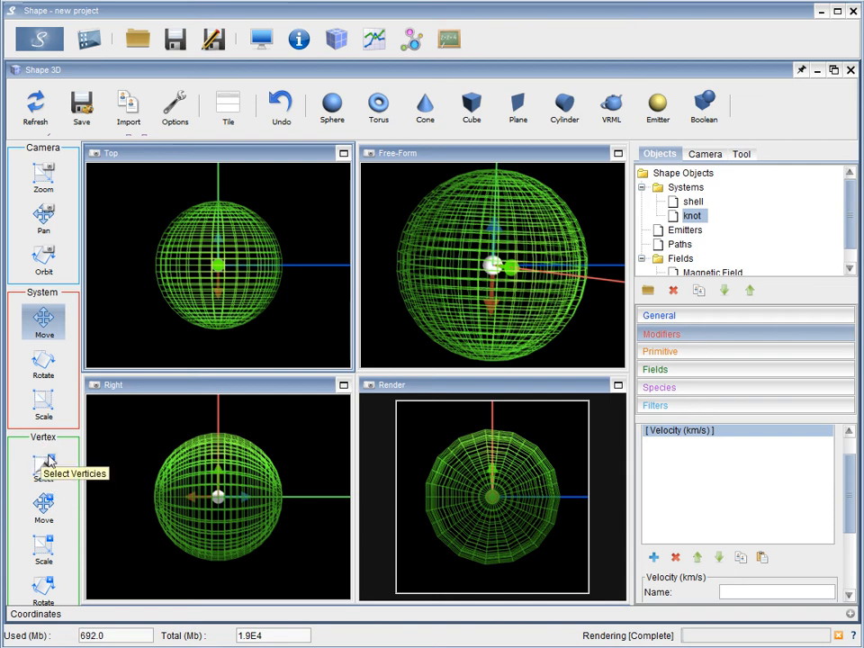
Select the knot's vertices at the centre of the Top view with the vertex Select tool.
scroll(73, 452, down, 5)
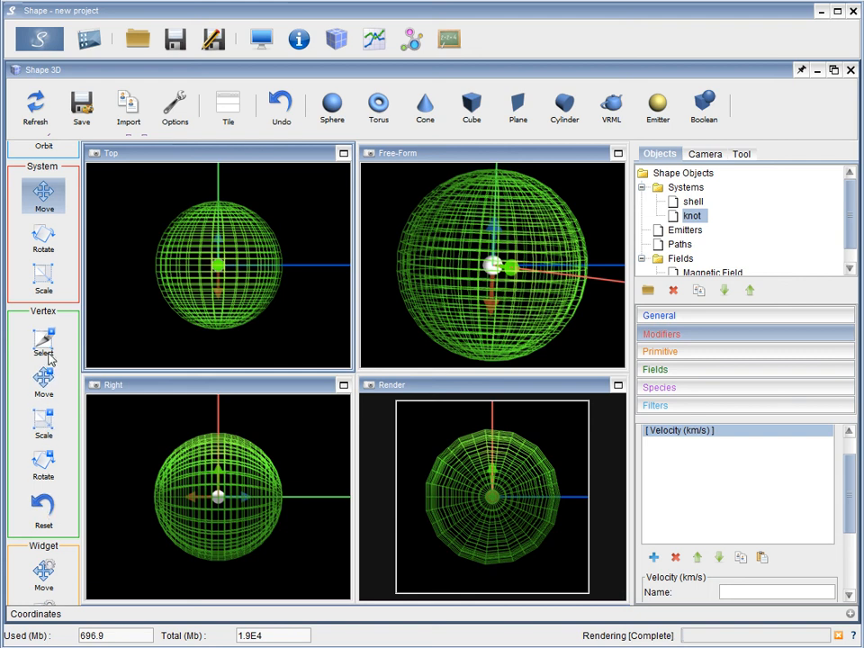
click(44, 340)
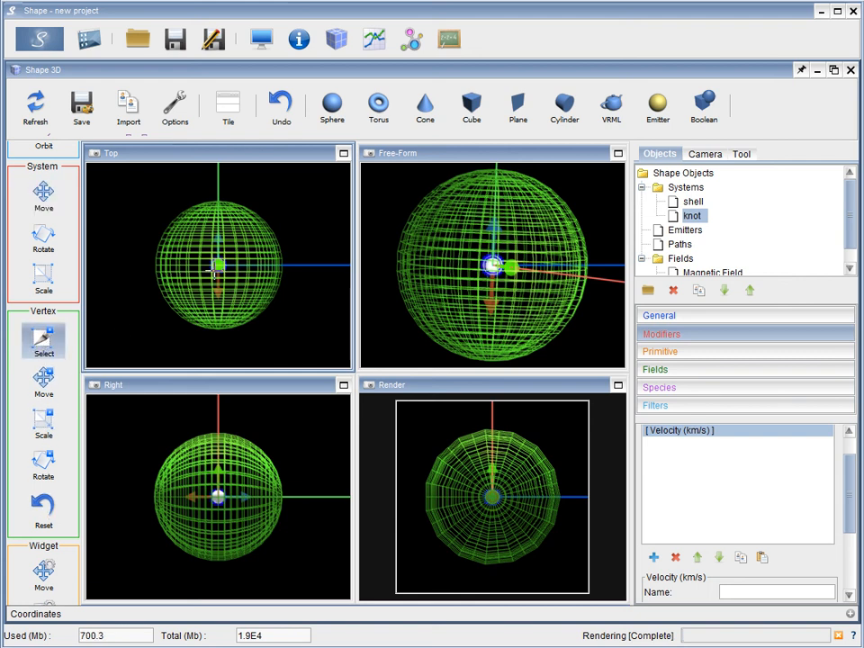
drag(223, 268, 231, 279)
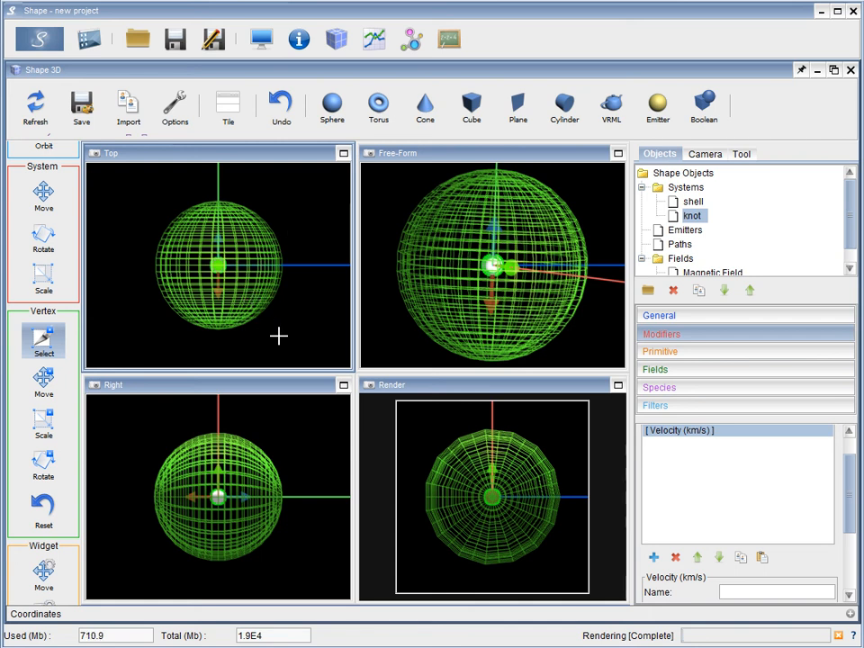
Set the vertex selection tool's bounding box to a width, height and depth of 50 each.
click(740, 155)
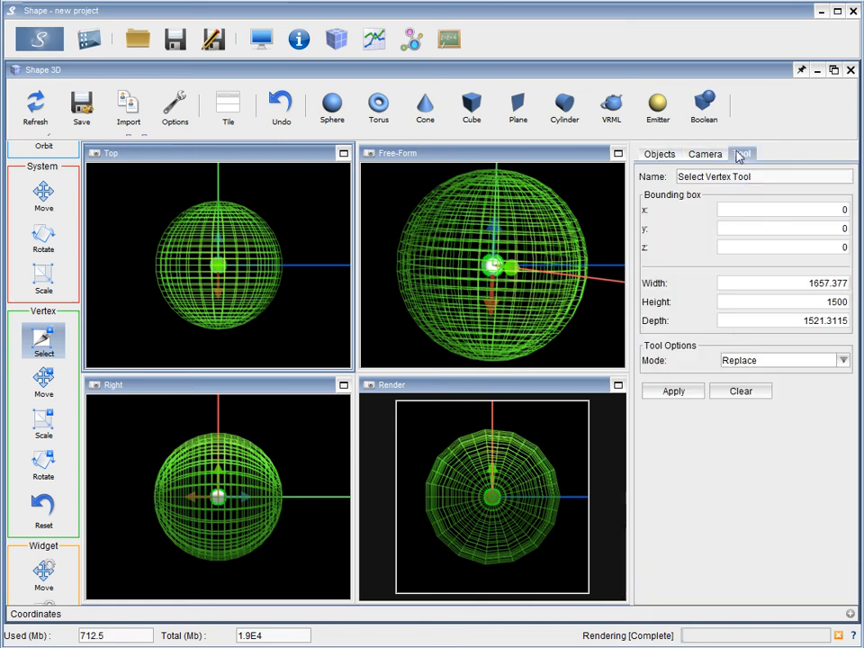
click(809, 285)
drag(819, 288, 858, 293)
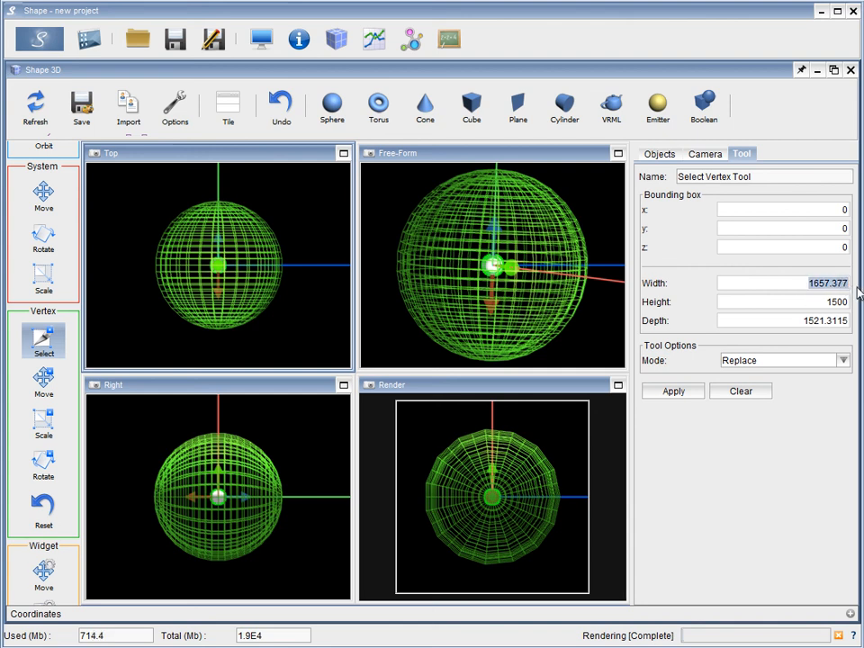
text(50)
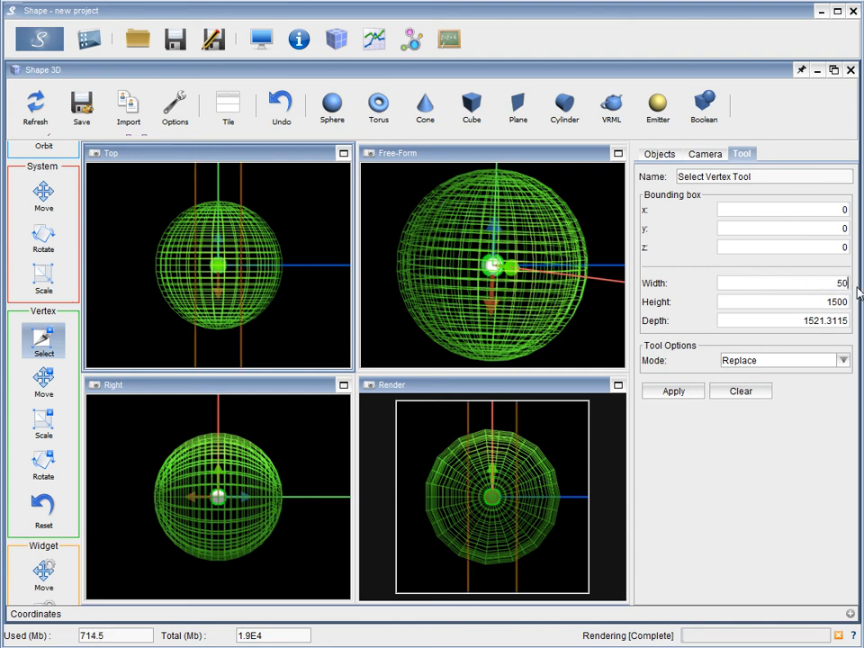
drag(827, 304, 860, 309)
text(50)
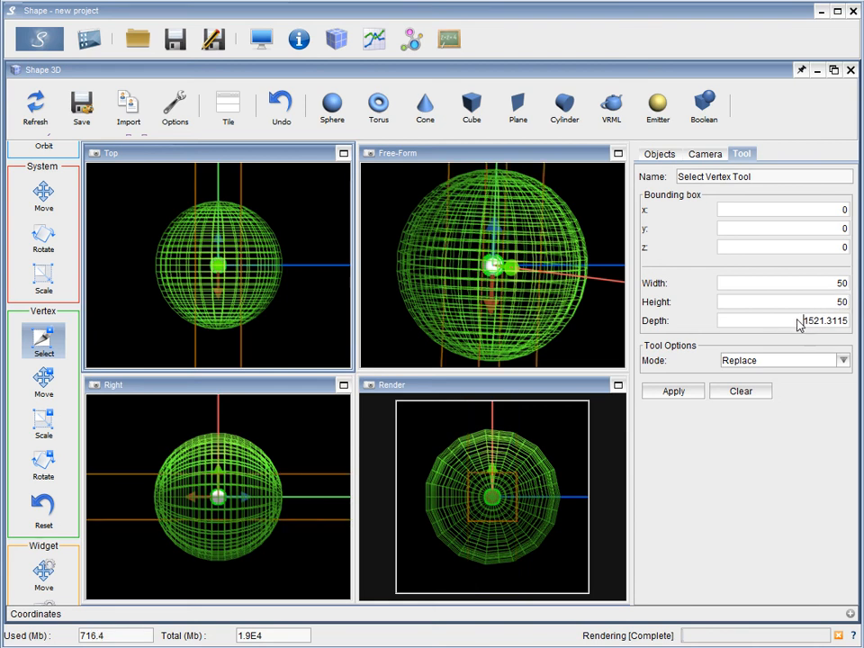
drag(800, 326, 851, 322)
text(50)
key(Return)
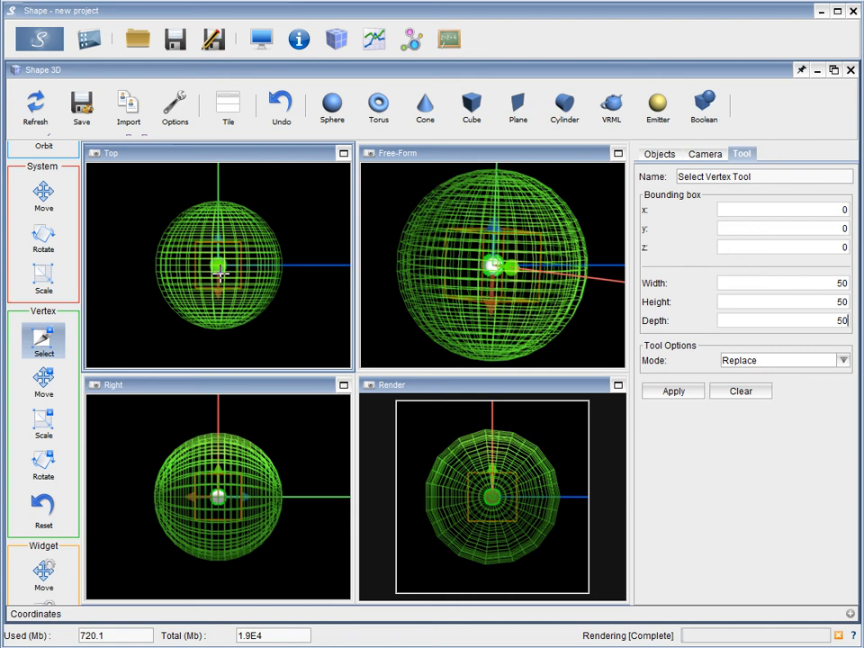
Move the knot's selected vertices from the centre to the lower-left edge of the shell in the Top view.
scroll(216, 275, up, 5)
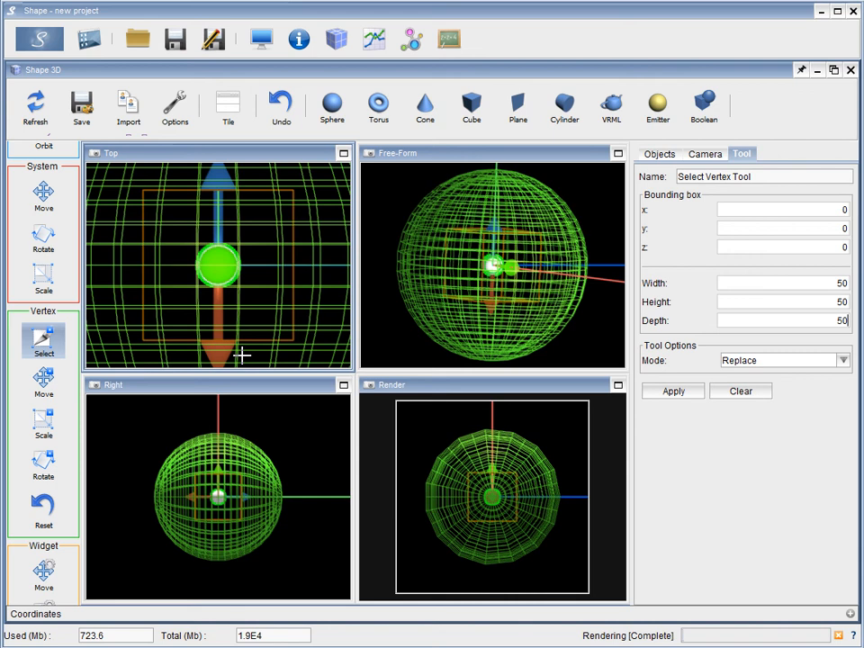
scroll(241, 356, down, 6)
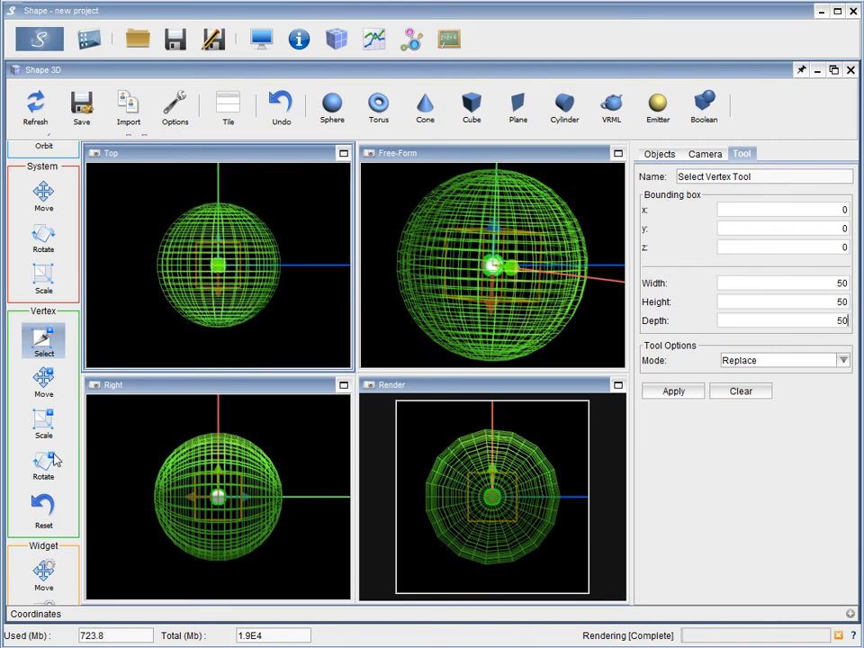
click(45, 382)
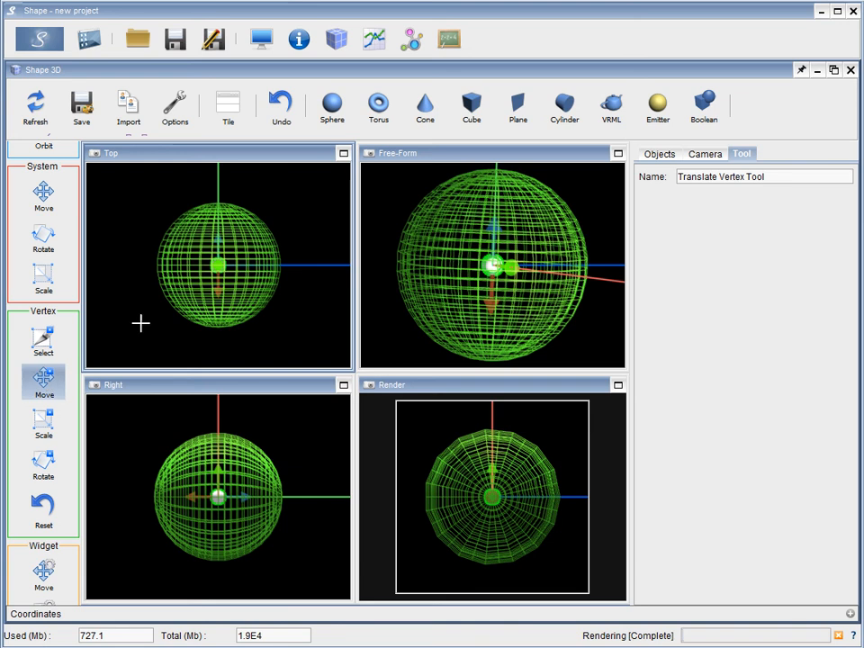
drag(219, 266, 166, 297)
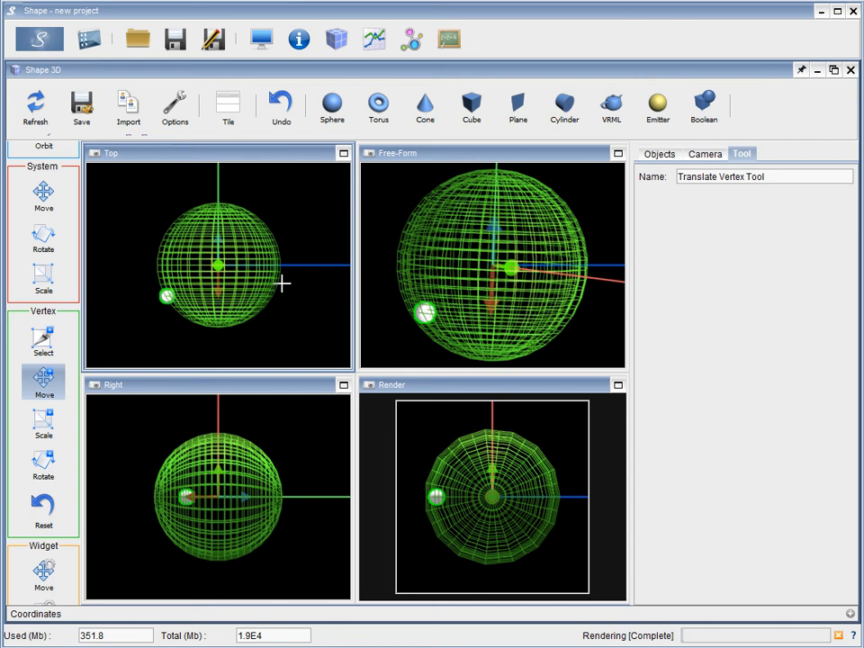
Disable the knot's Vertices modifier to compare the vertex positions, and enable it again.
click(654, 155)
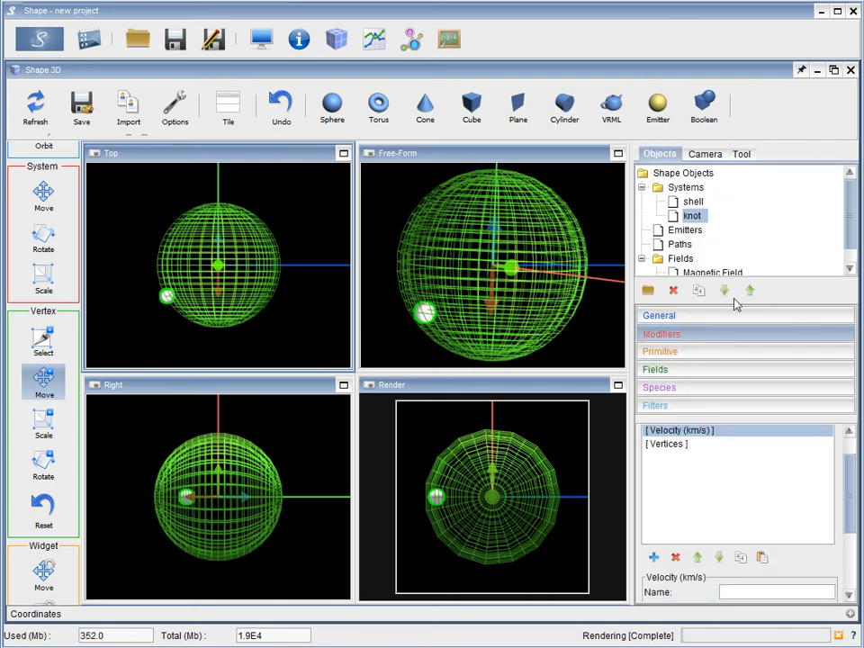
click(657, 445)
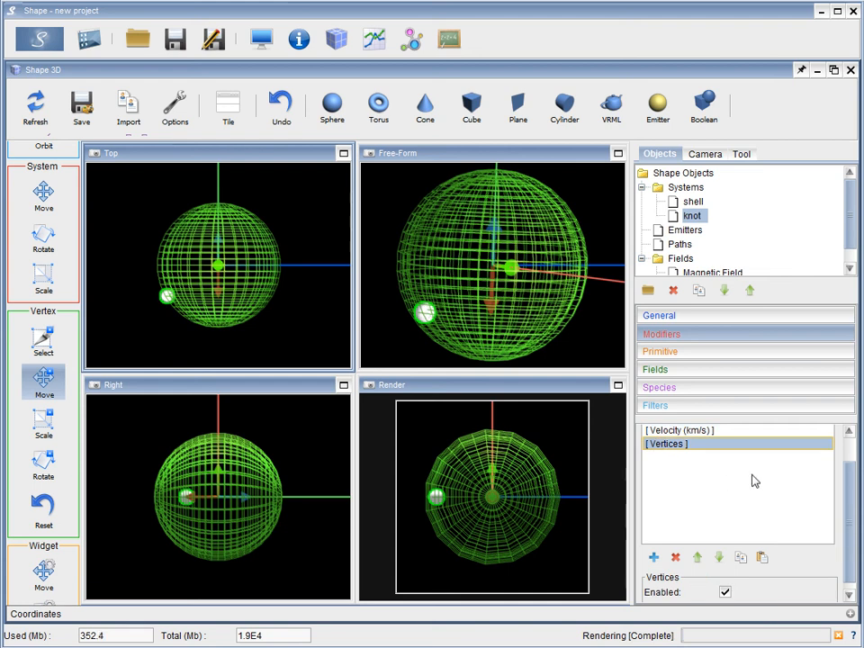
click(726, 592)
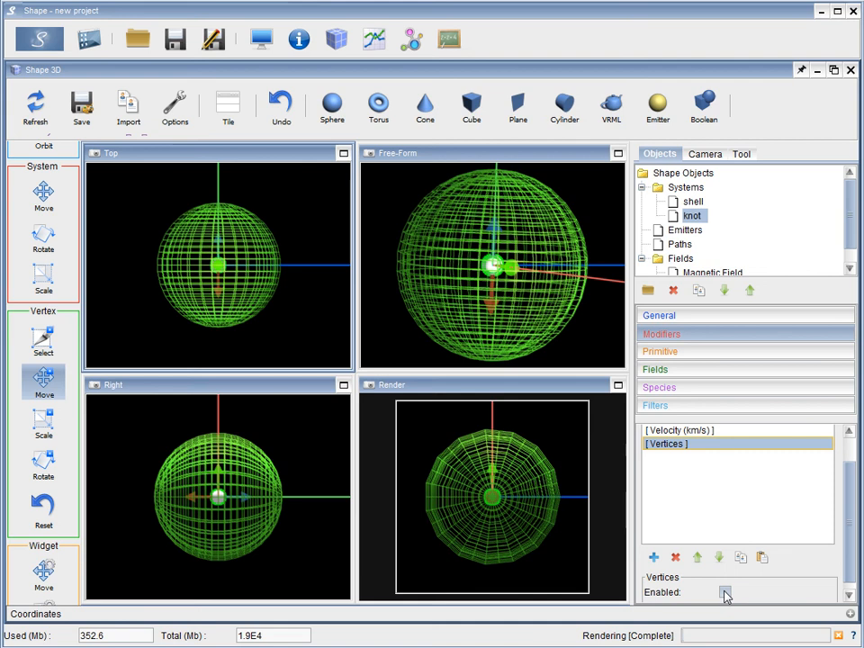
click(726, 592)
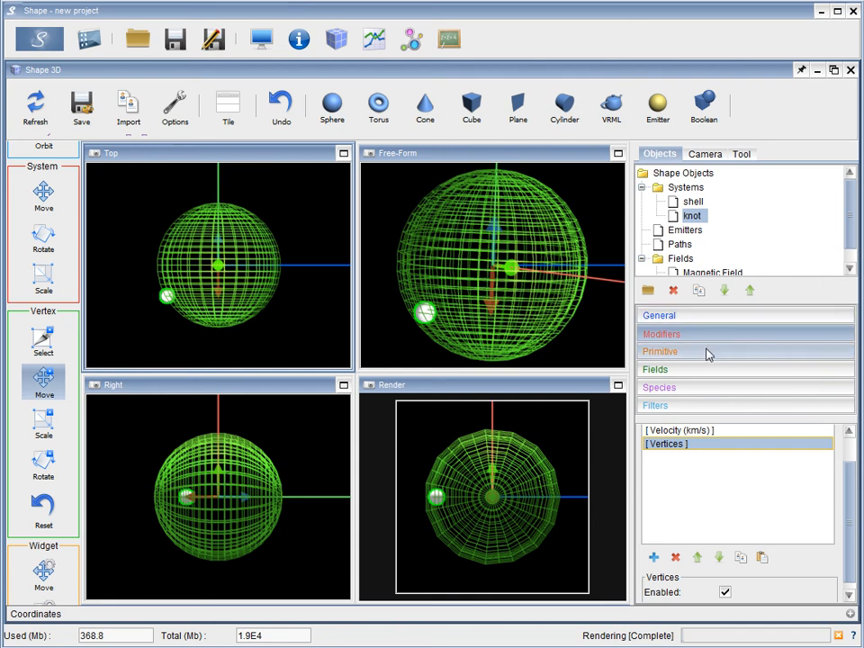
Set f0 of the knot's Density modifier to 5 and render the model in the Renderer module.
drag(842, 488, 829, 541)
click(650, 439)
drag(768, 580, 709, 580)
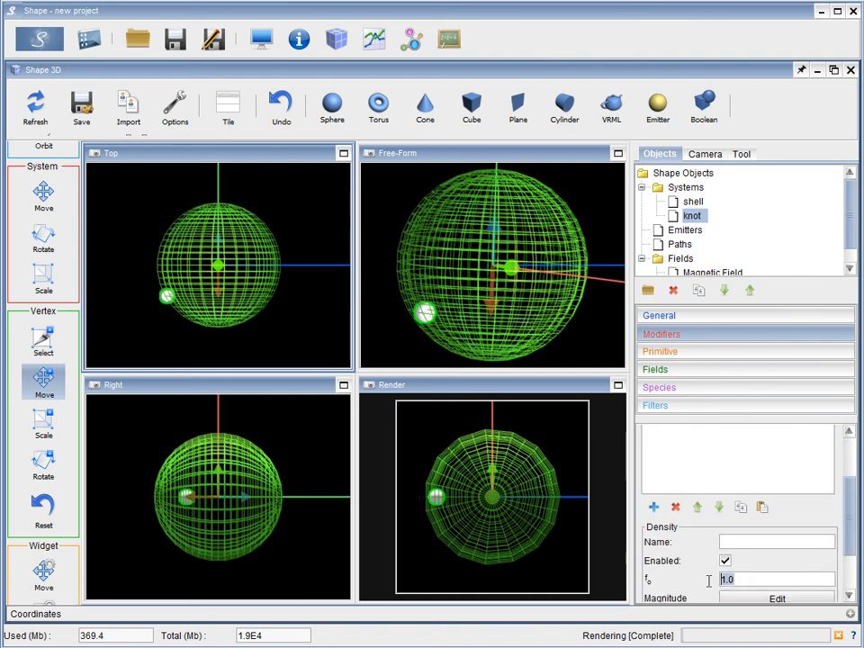
text(10)
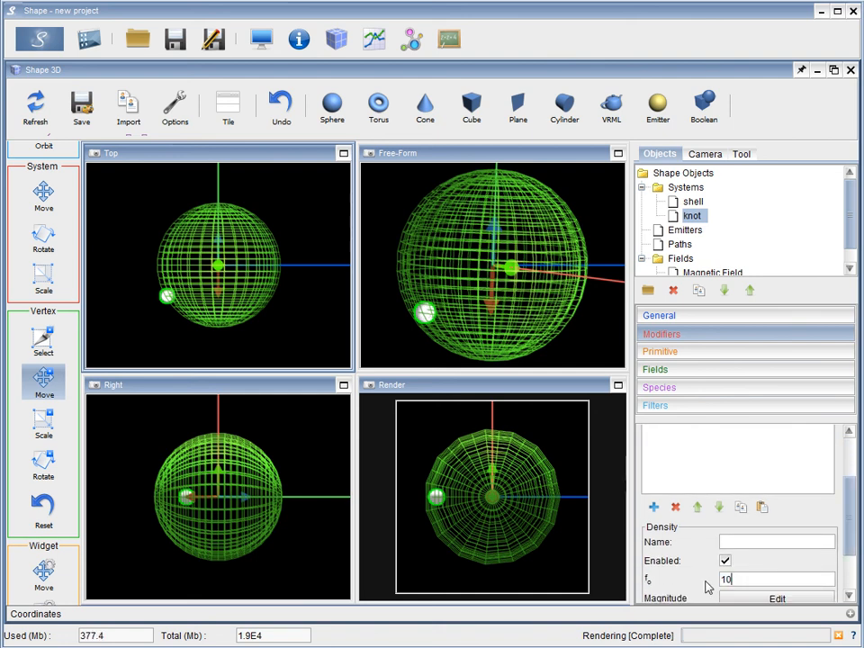
text(5)
click(207, 38)
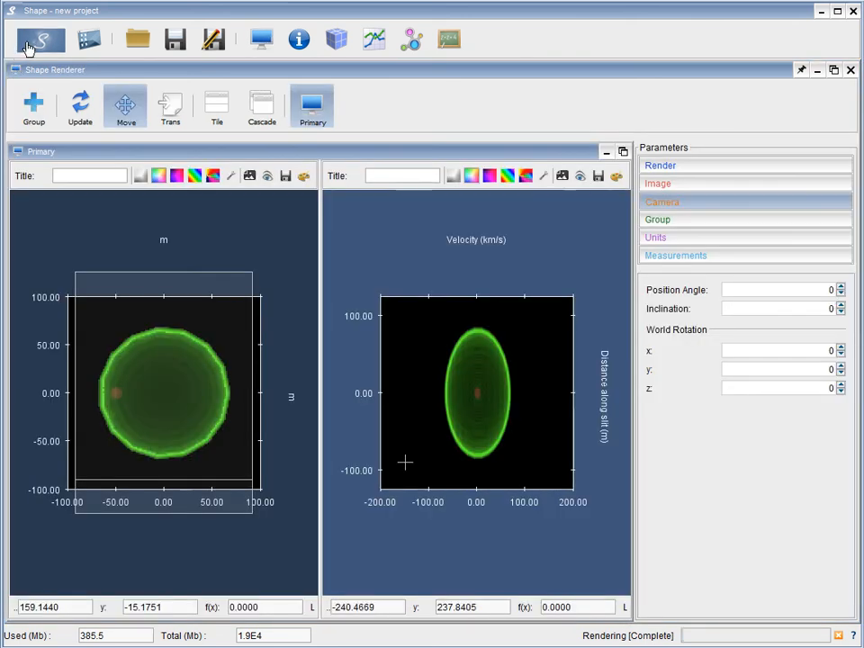
click(114, 99)
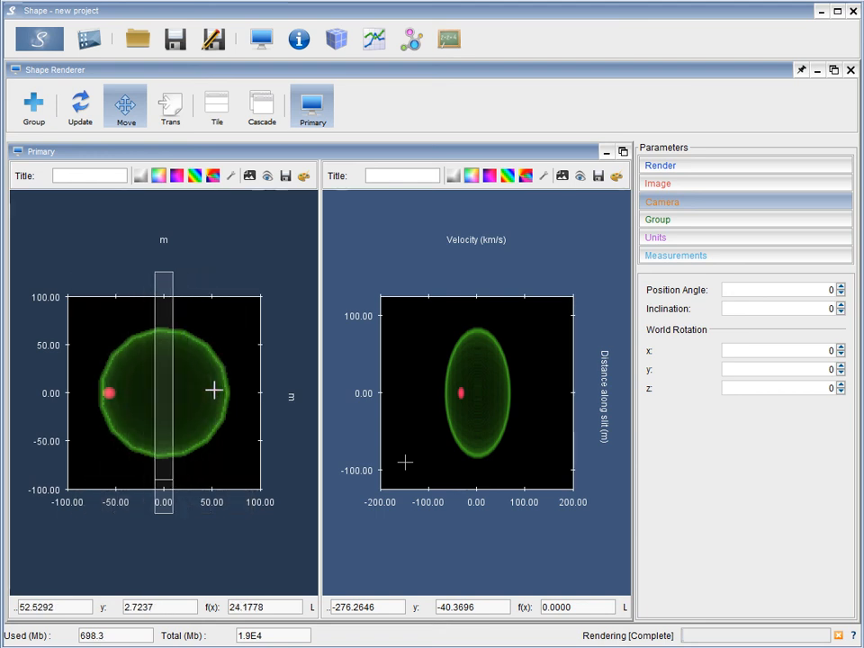
Place the slit over the knot at the shell's left side, make it slightly narrower and render again.
drag(164, 401, 109, 405)
scroll(108, 405, down, 3)
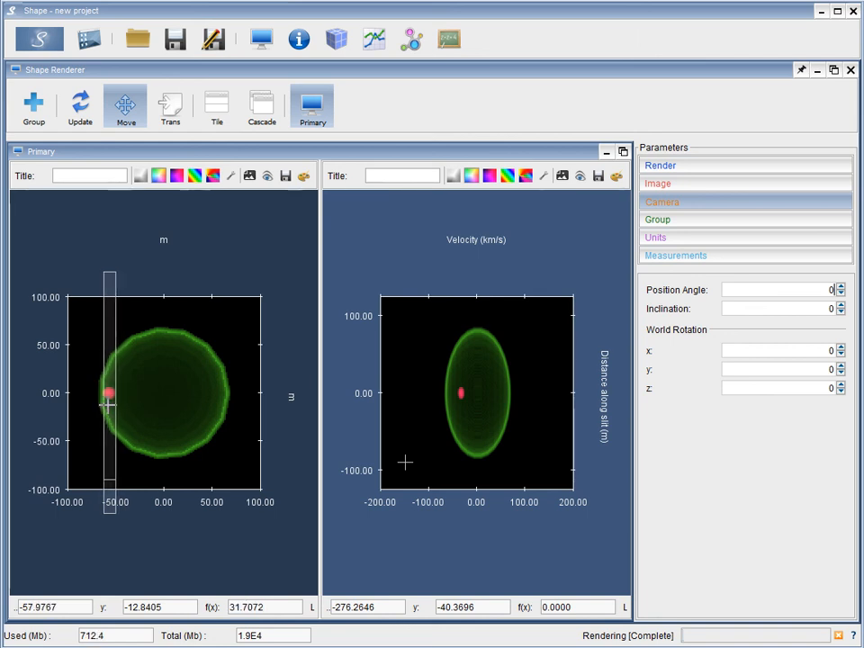
click(36, 38)
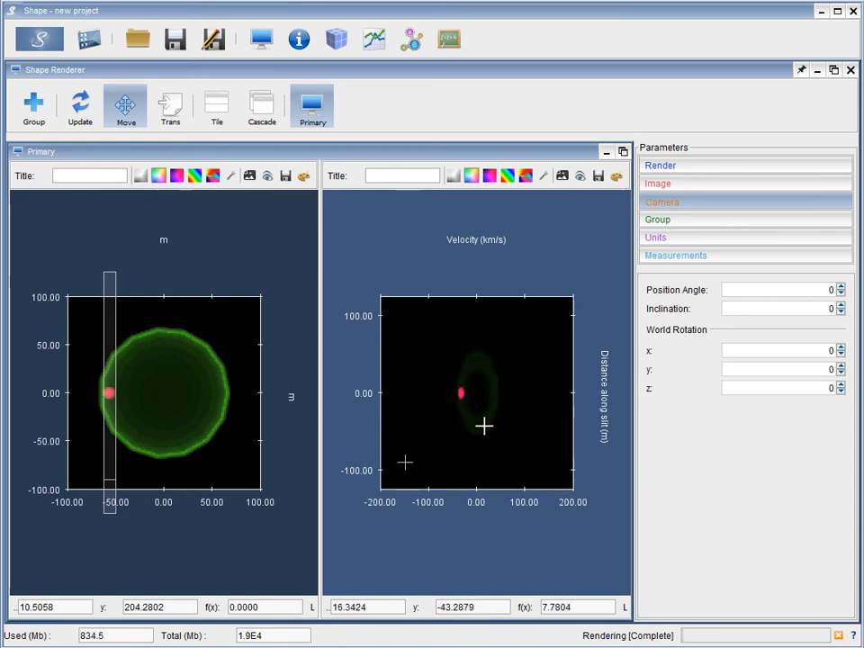
Set the scale type of the position-velocity image's Scale filter to Square Root.
click(616, 177)
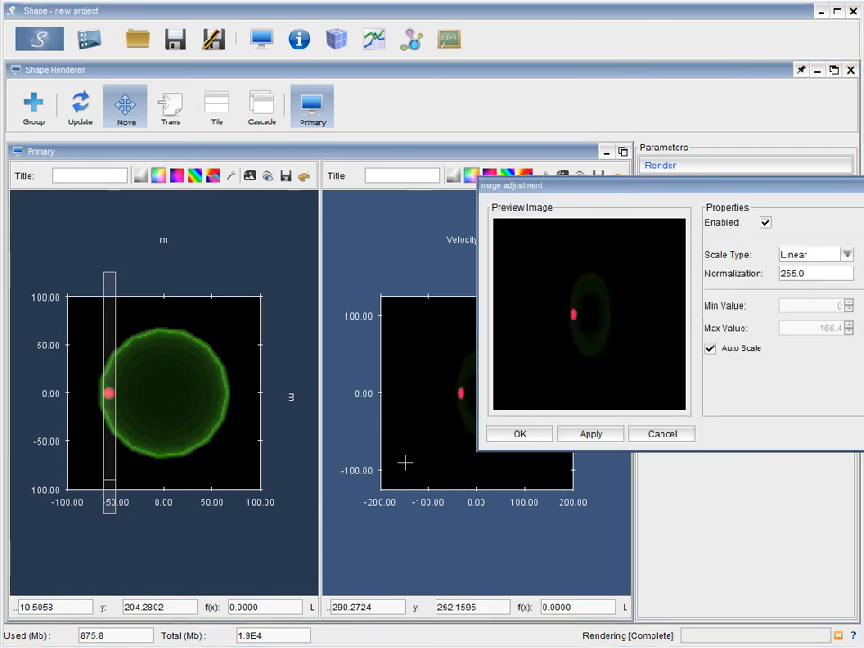
click(503, 291)
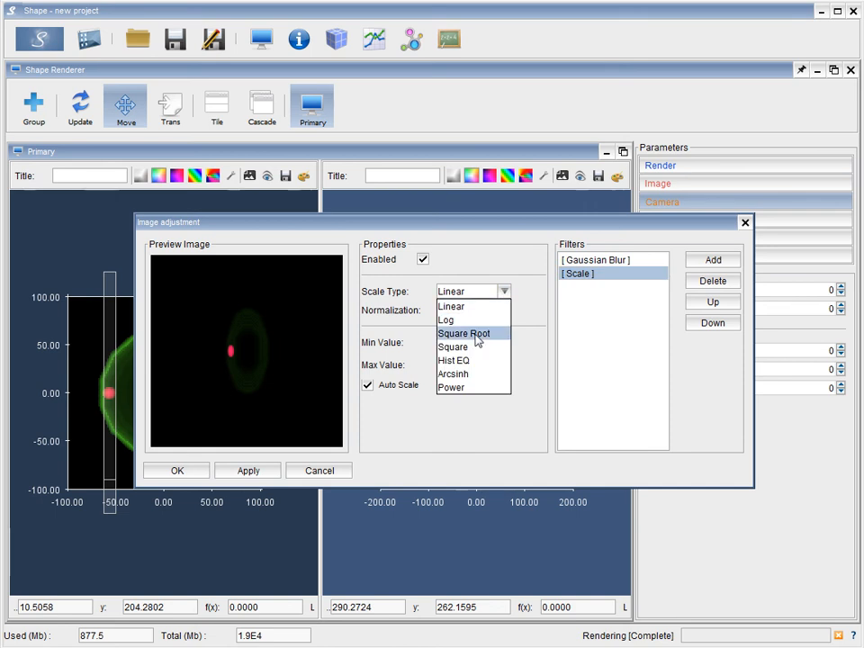
click(484, 332)
click(176, 470)
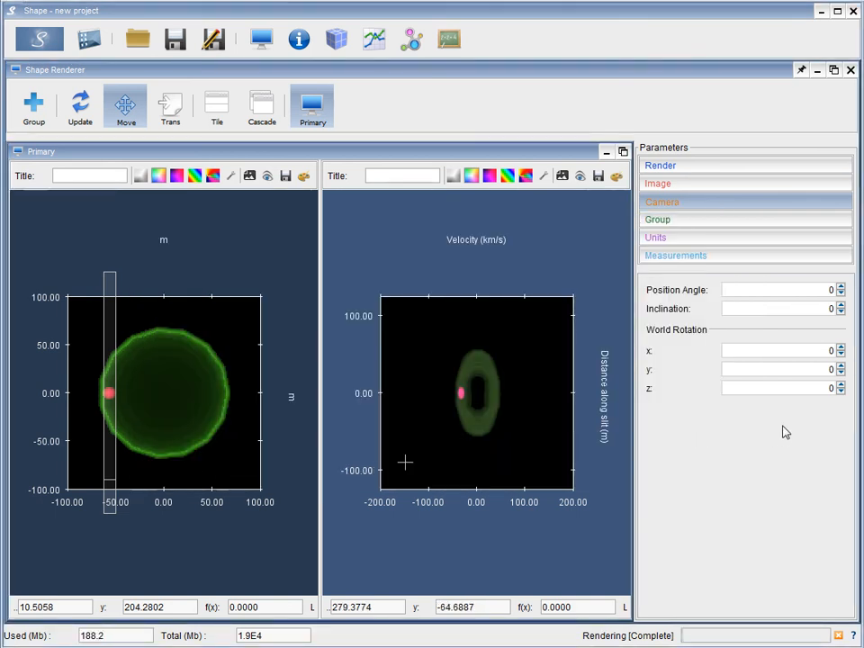
Return to the 3D module to continue editing the knot.
click(337, 42)
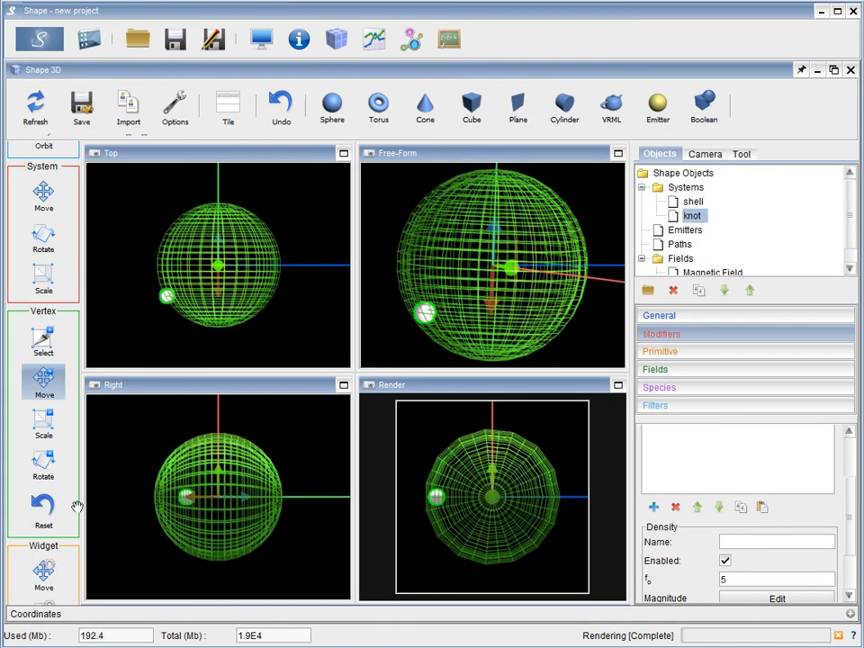
scroll(68, 594, up, 2)
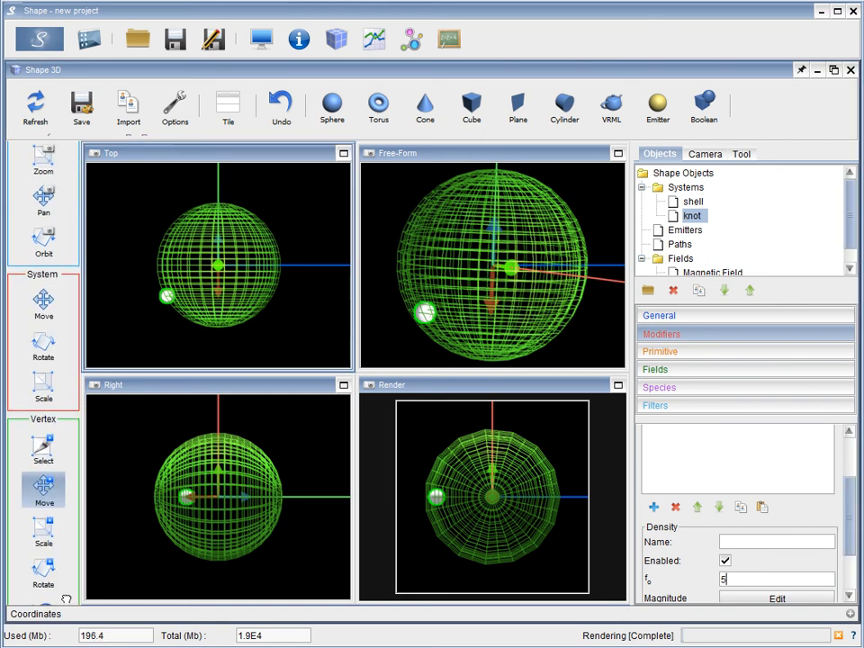
scroll(65, 600, down, 3)
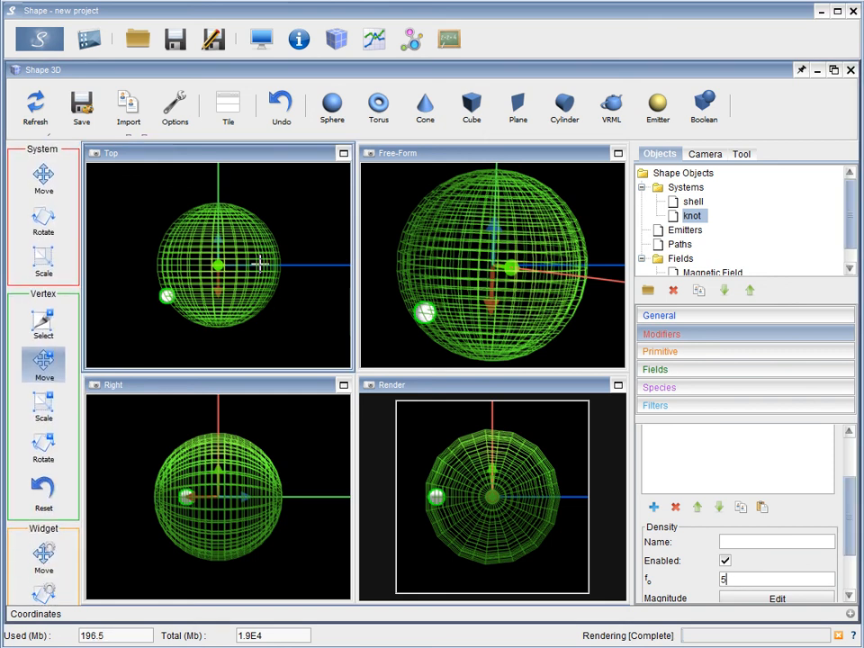